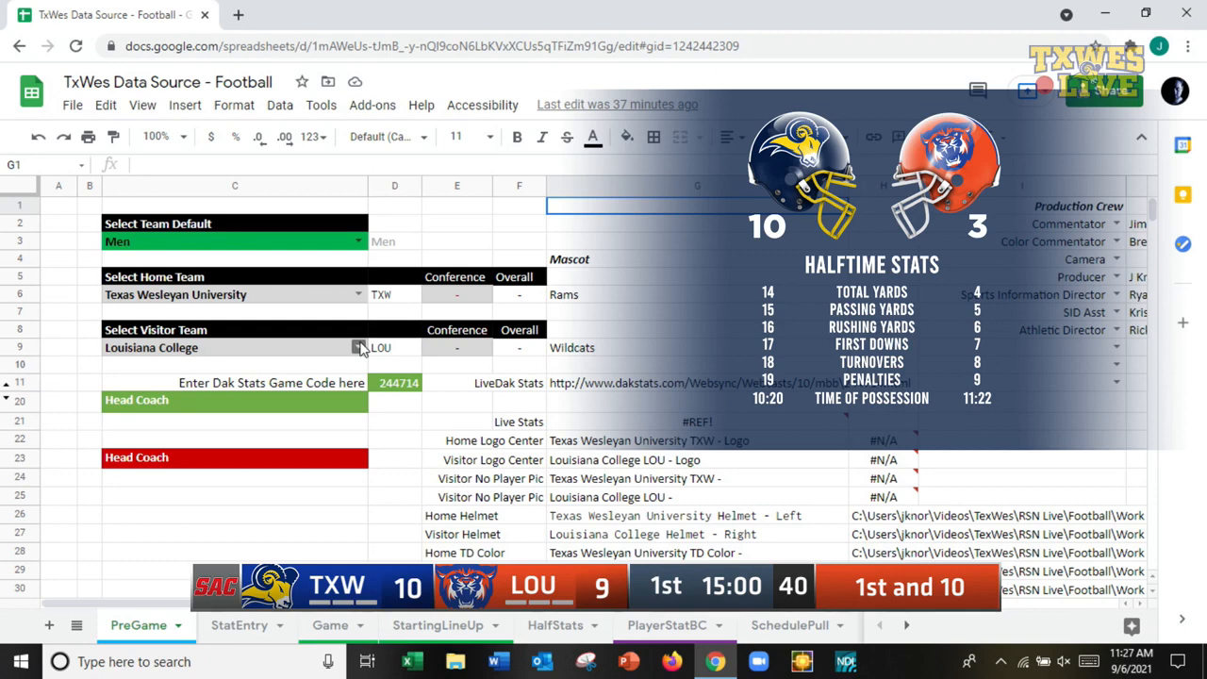
Step: Switch the visitor team to Arizona Christian College, to Wayland Baptist University, and back to Arizona Christian College
{"action": "left_click", "coordinate": [359, 347]}
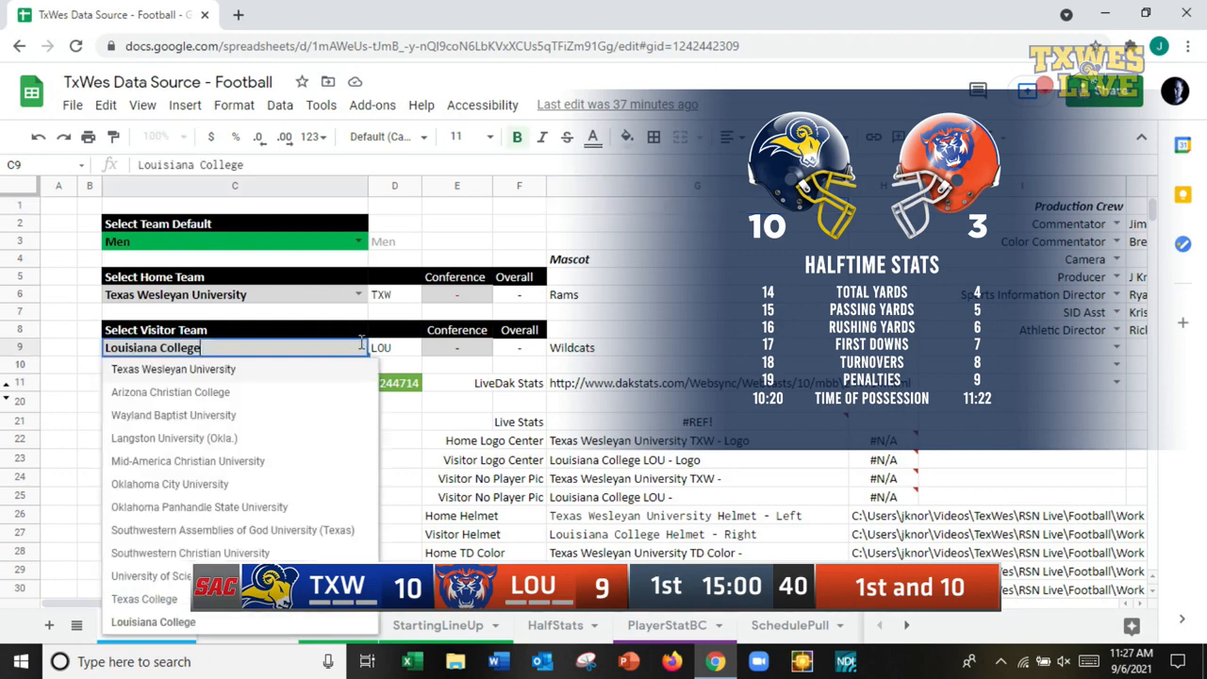
{"action": "left_click", "coordinate": [331, 391]}
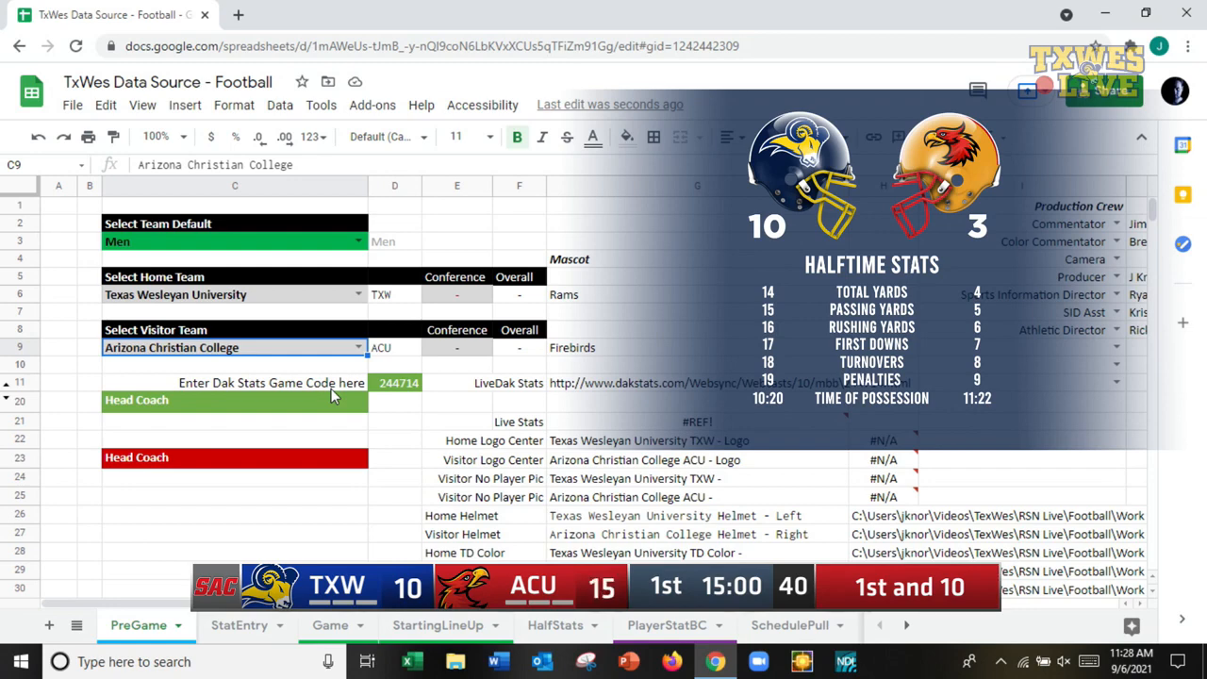
{"action": "left_click", "coordinate": [358, 346]}
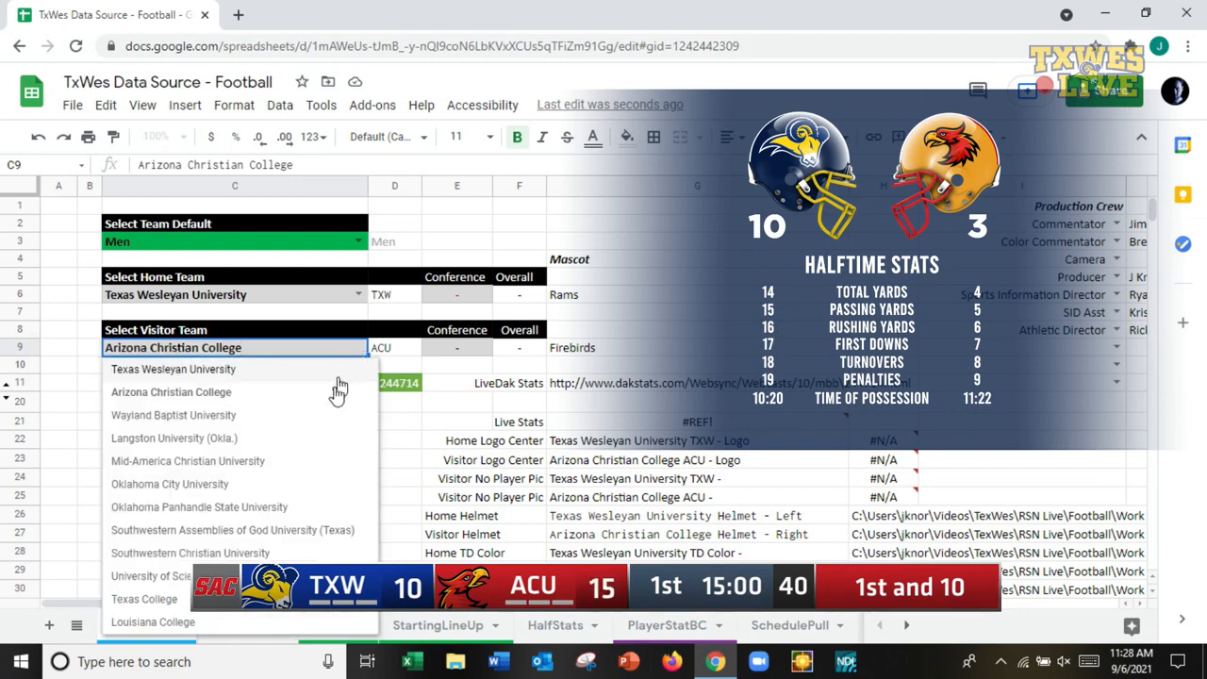
{"action": "left_click", "coordinate": [323, 420]}
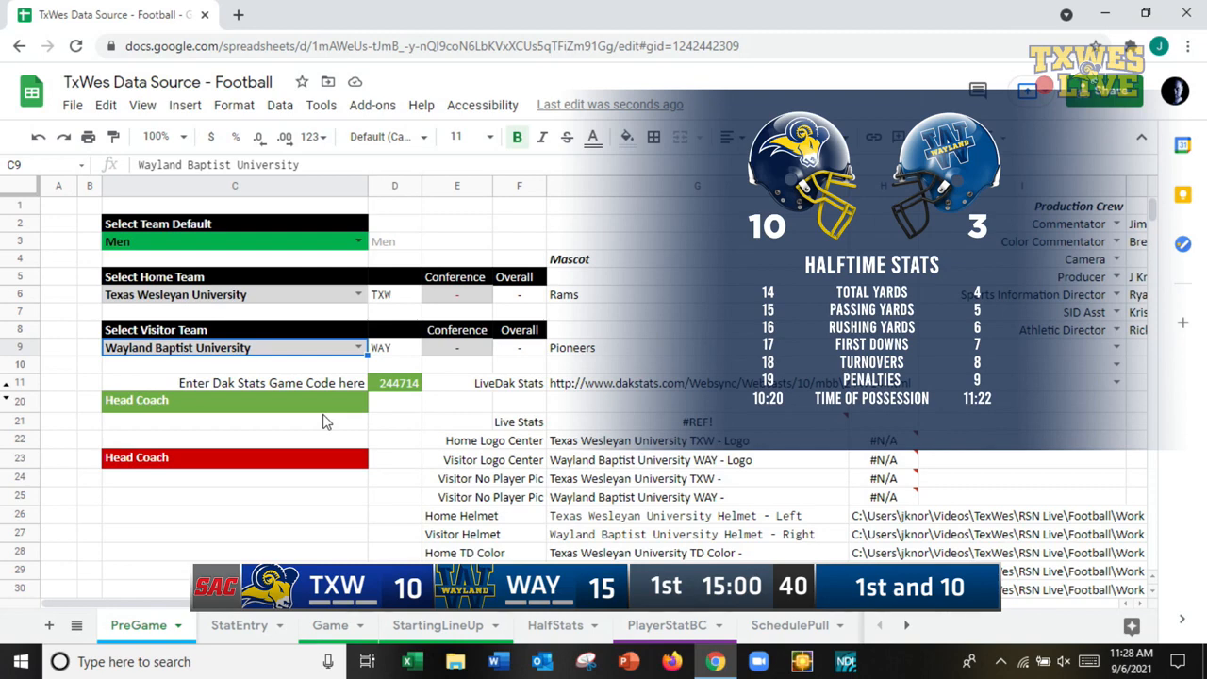
{"action": "left_click", "coordinate": [358, 347]}
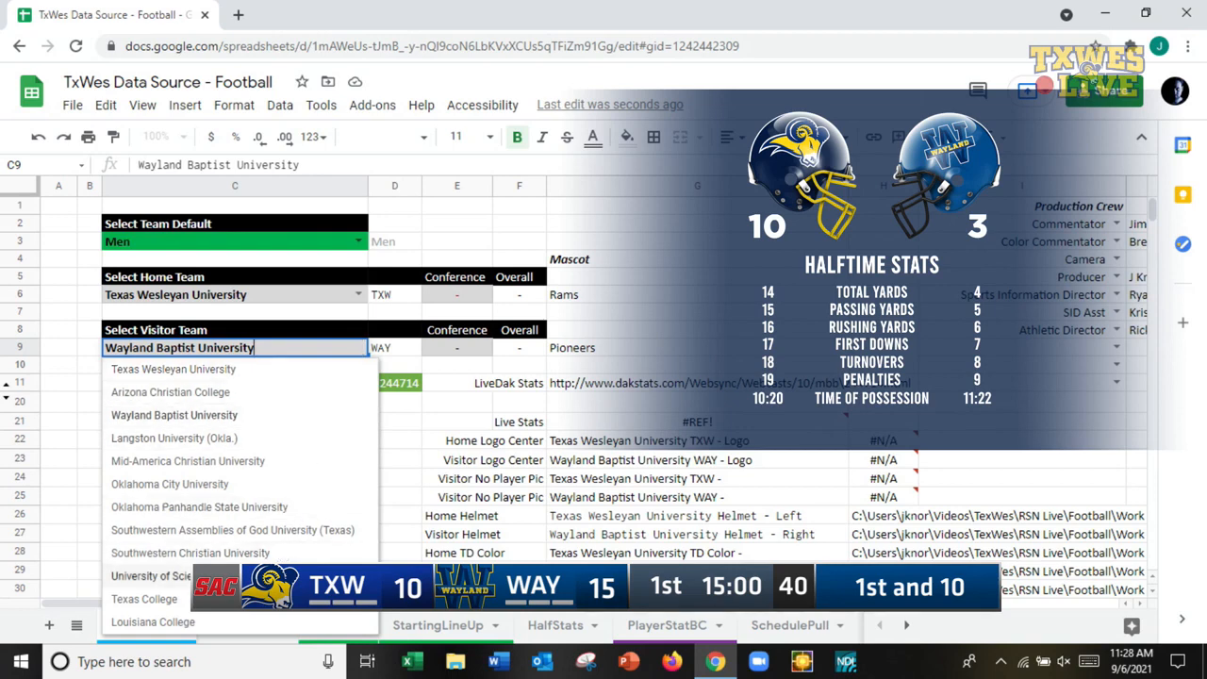
{"action": "left_click", "coordinate": [290, 400]}
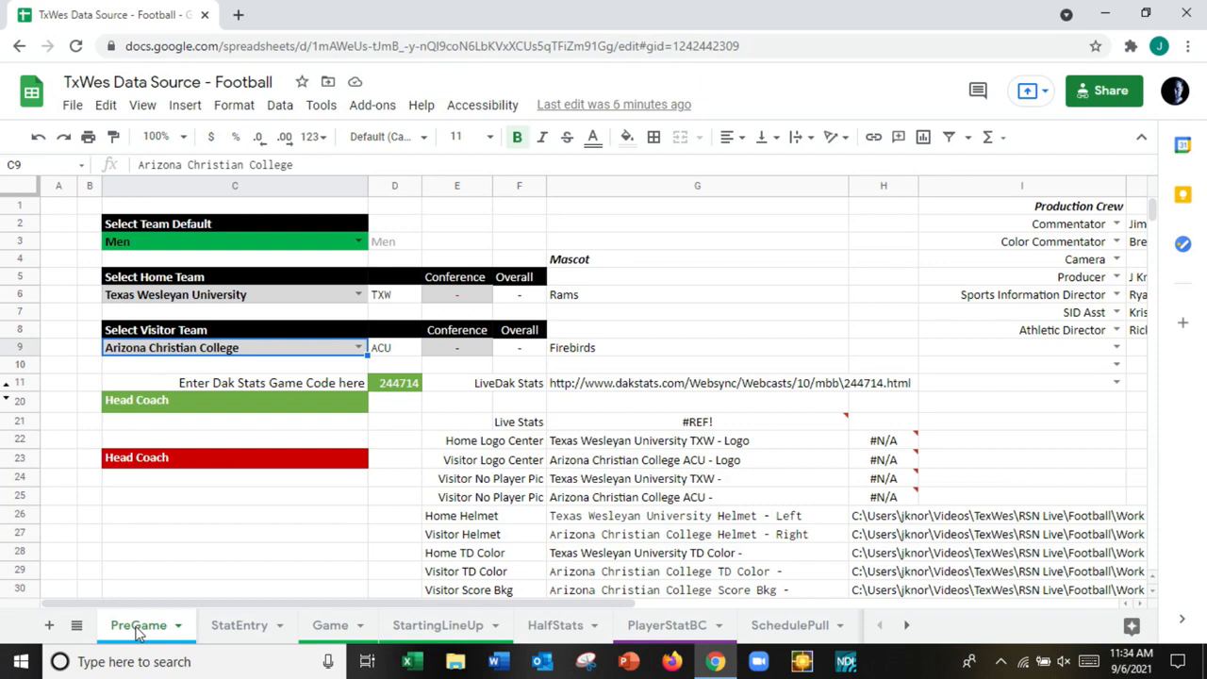
Step: Examine the Team, Mascot, Abrv and Stat Name columns on the Validation sheet
{"action": "left_click", "coordinate": [907, 626]}
{"action": "left_click", "coordinate": [907, 625]}
{"action": "left_click", "coordinate": [801, 625]}
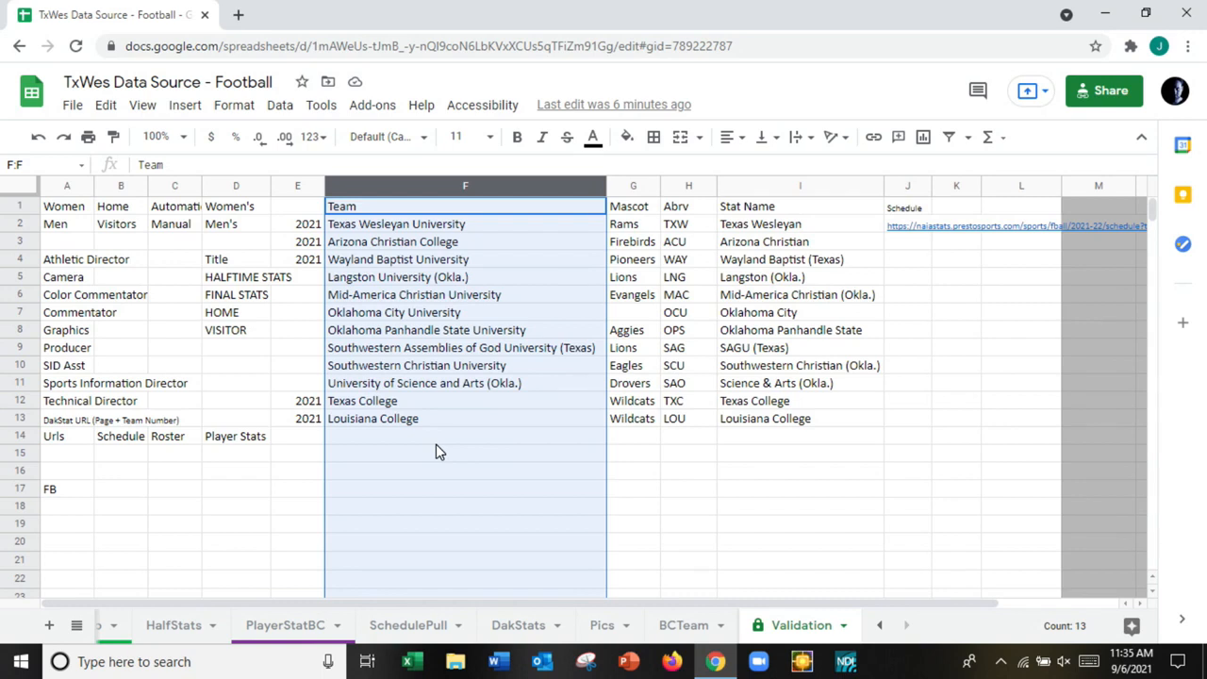
{"action": "key", "text": "Right"}
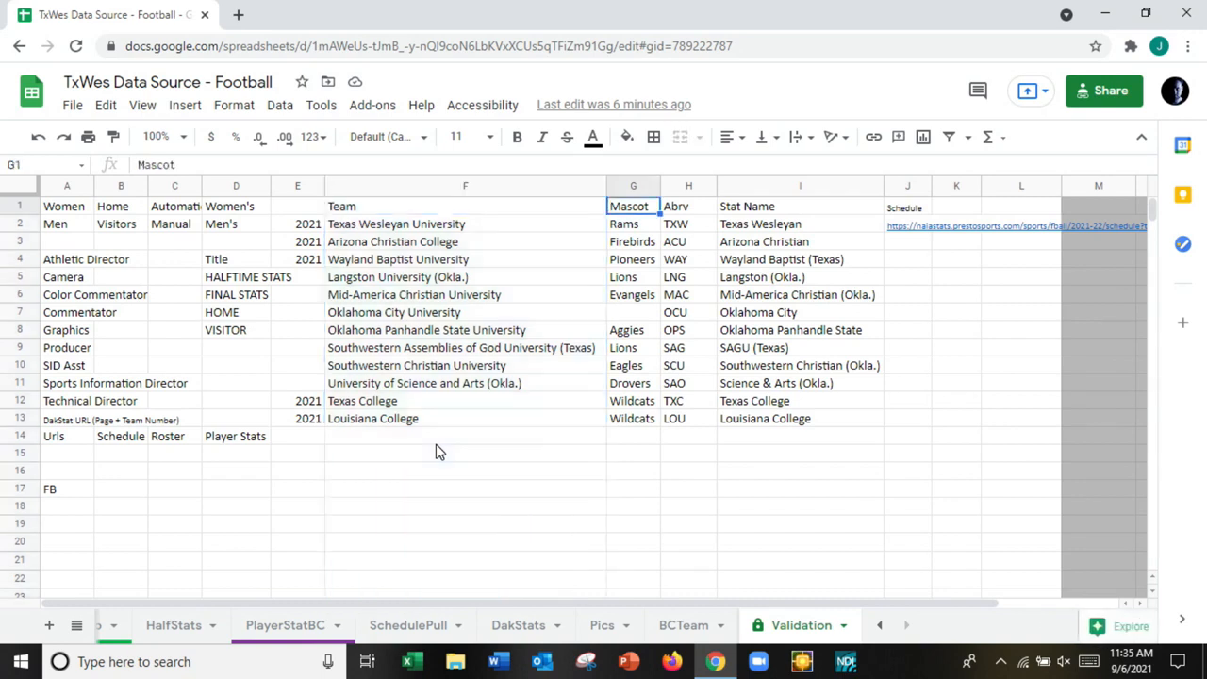
{"action": "key", "text": "Right"}
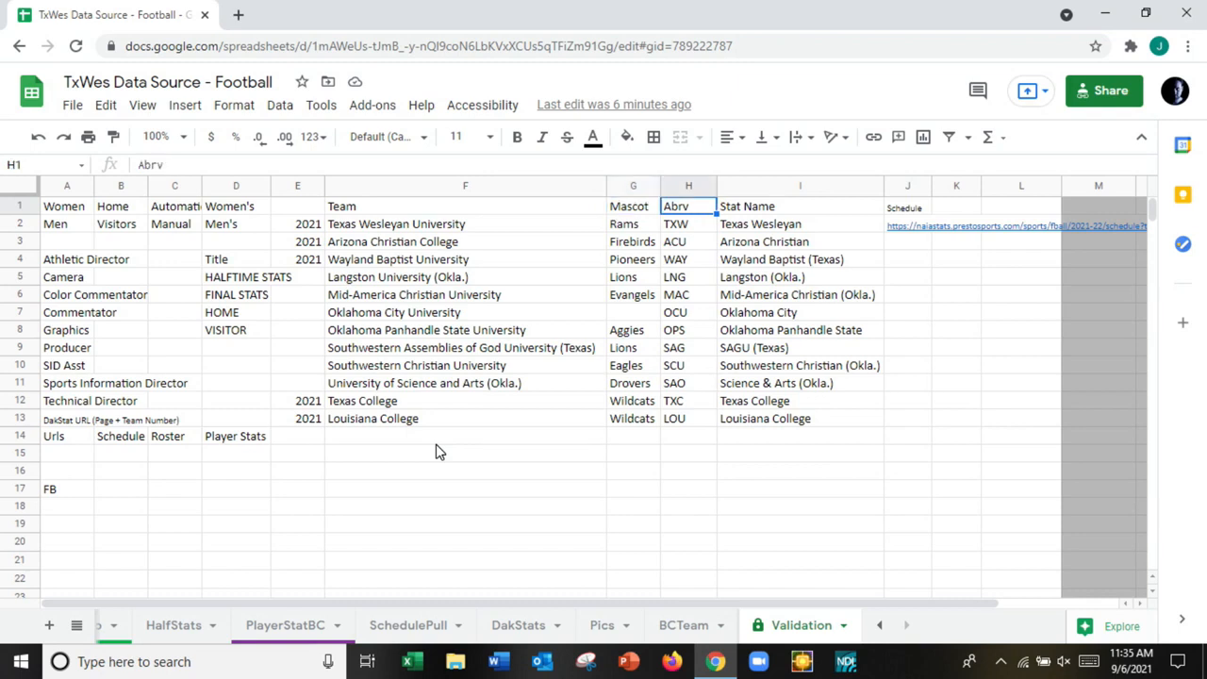
{"action": "key", "text": "Right"}
{"action": "key", "text": "Right"}
{"action": "key", "text": "Left"}
{"action": "key", "text": "Left"}
{"action": "key", "text": "Left"}
{"action": "key", "text": "Left"}
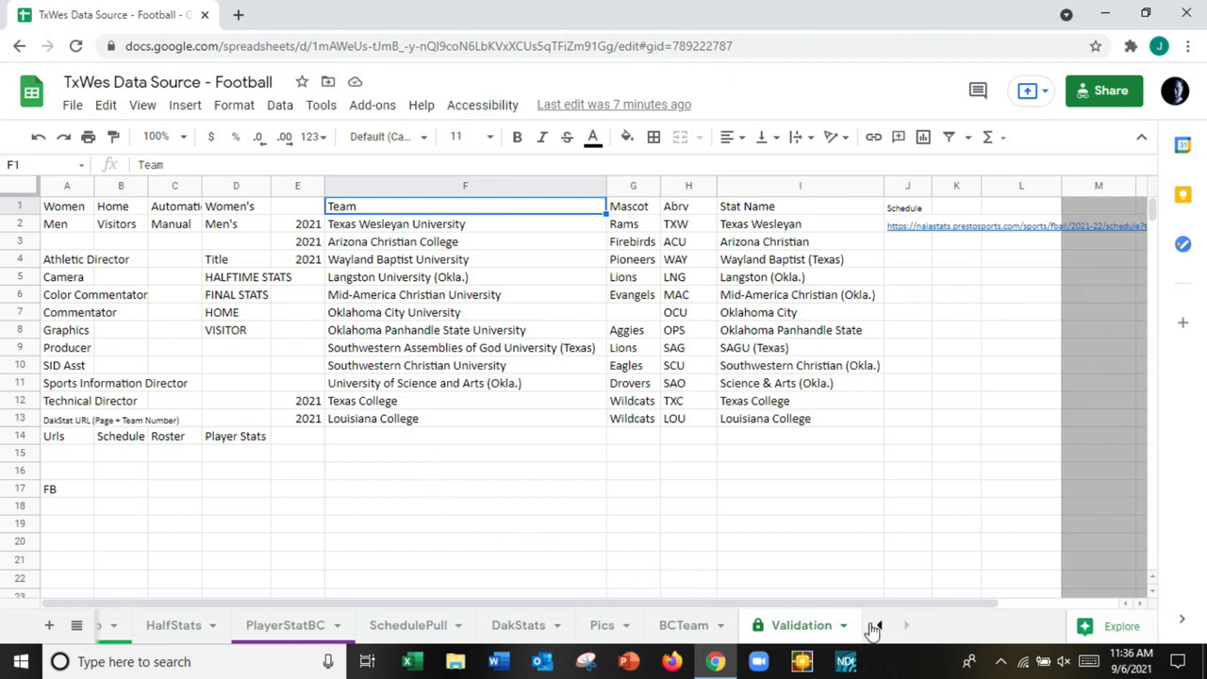
Step: Return to the PreGame sheet and set the visitor team to Wayland Baptist University
{"action": "left_click", "coordinate": [879, 627]}
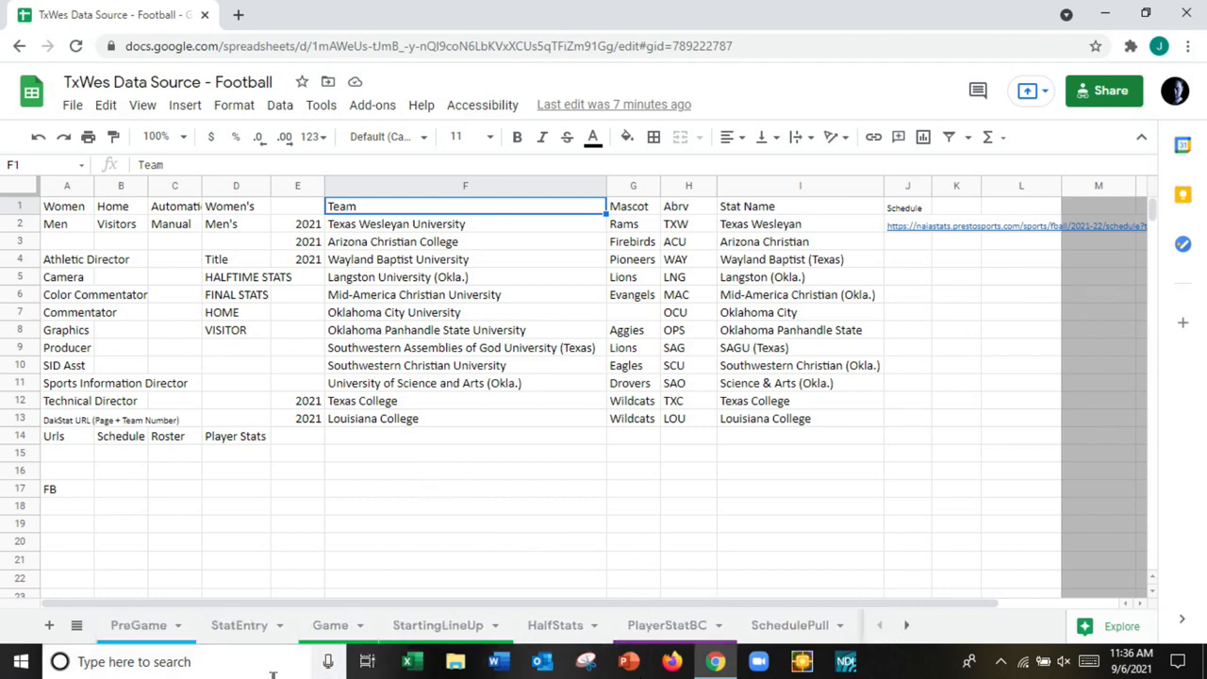
{"action": "left_click", "coordinate": [149, 626]}
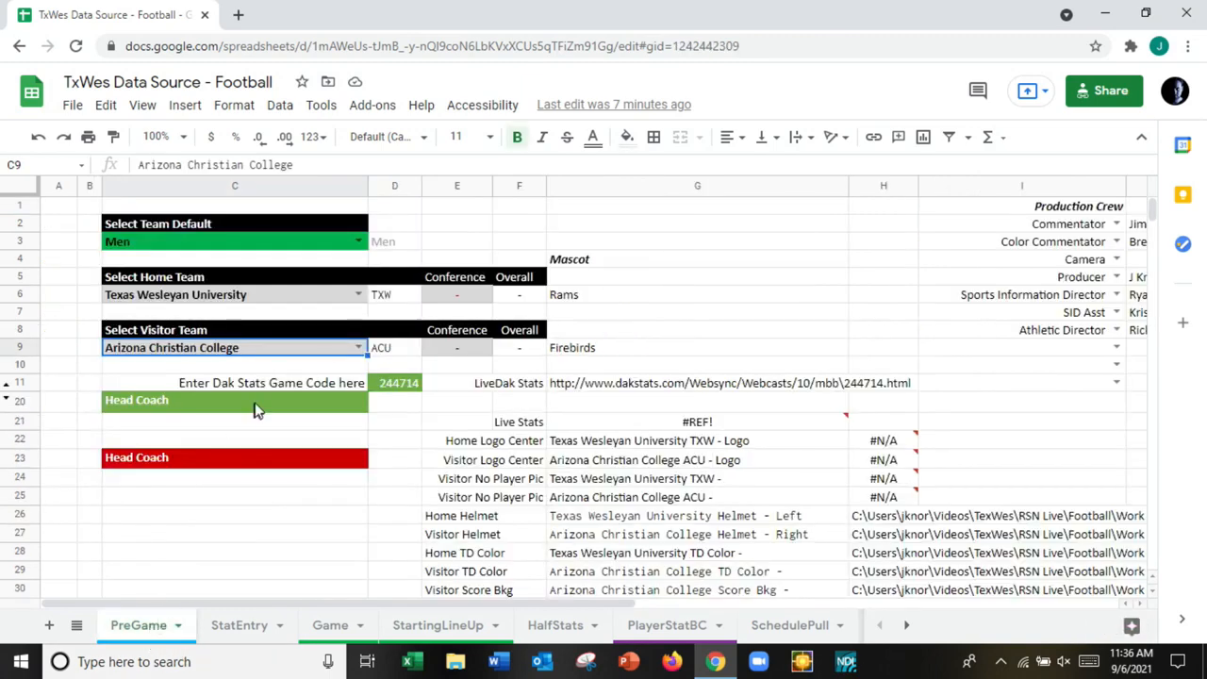
{"action": "left_click", "coordinate": [358, 347]}
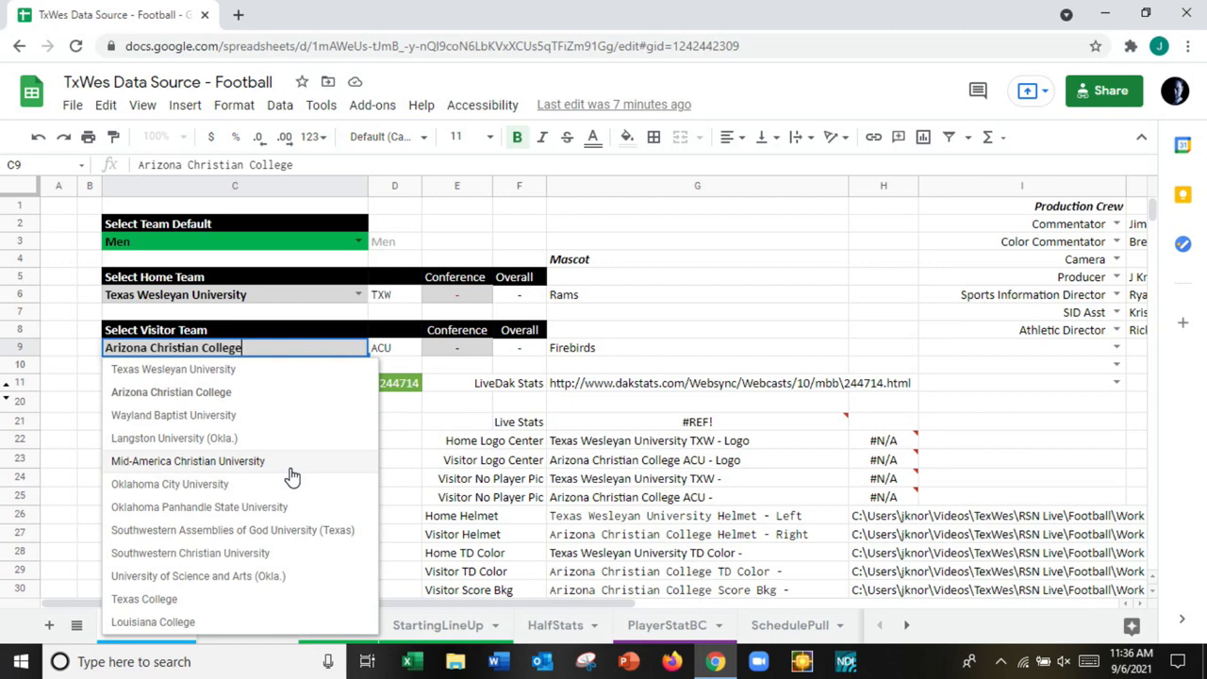
{"action": "left_click", "coordinate": [318, 417]}
Step: Inspect the visitor abbreviation formula in D9 and the helmet, TD color and score background labels in E26:E30
{"action": "left_click", "coordinate": [400, 349]}
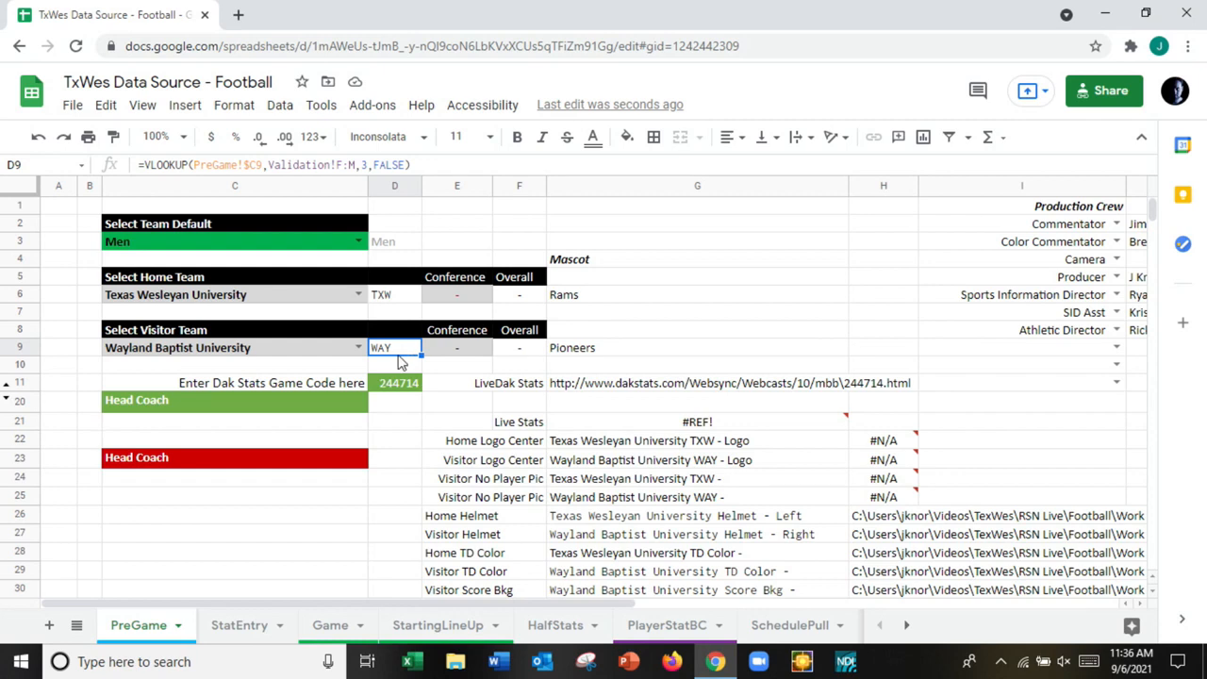
{"action": "scroll", "coordinate": [394, 469], "scroll_direction": "down", "scroll_amount": 1}
{"action": "scroll", "coordinate": [394, 468], "scroll_direction": "down", "scroll_amount": 1}
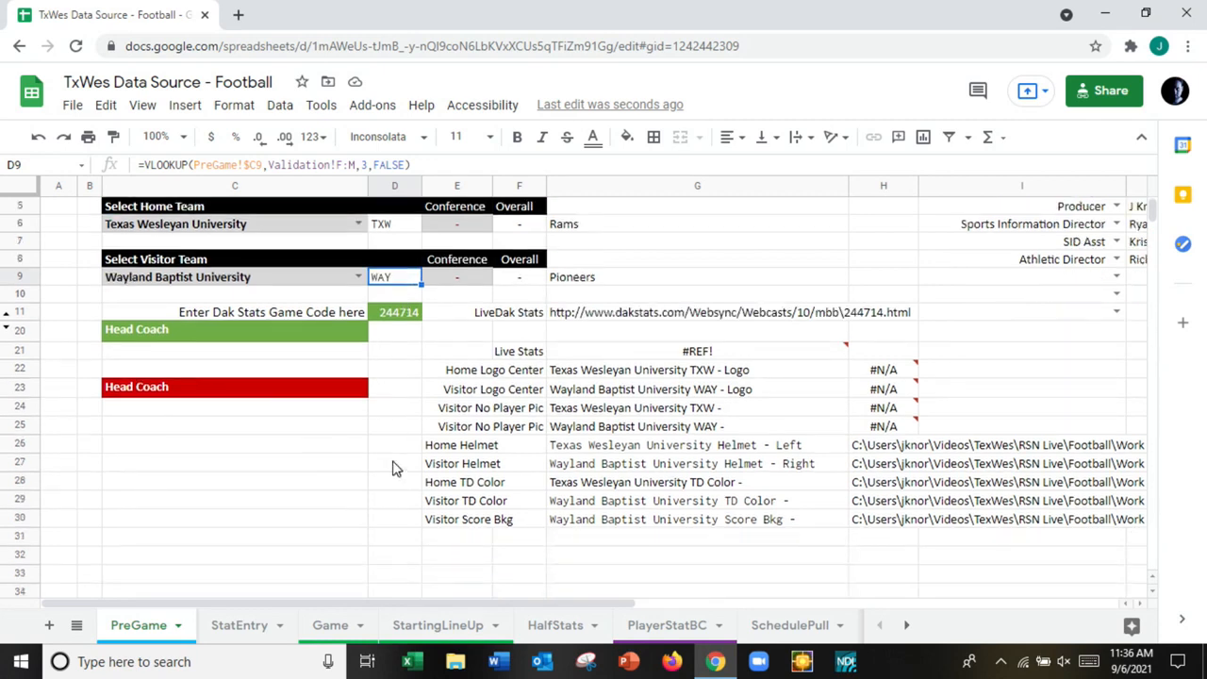
{"action": "left_click", "coordinate": [438, 449]}
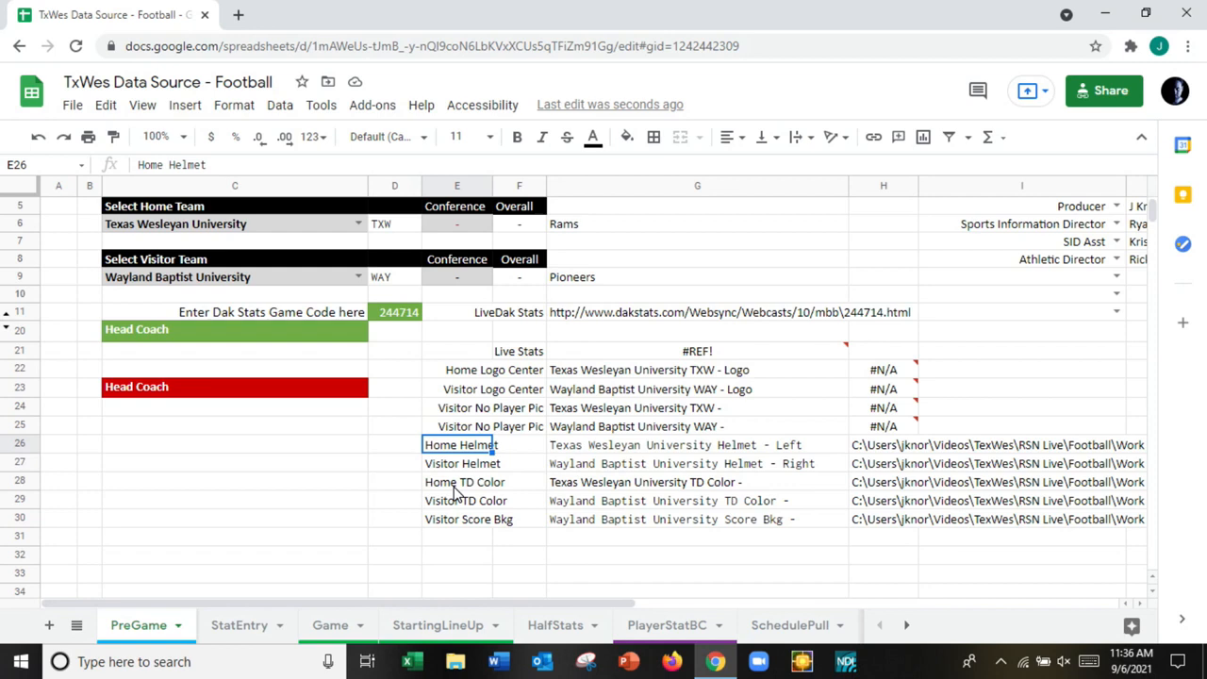
{"action": "key", "text": "Down"}
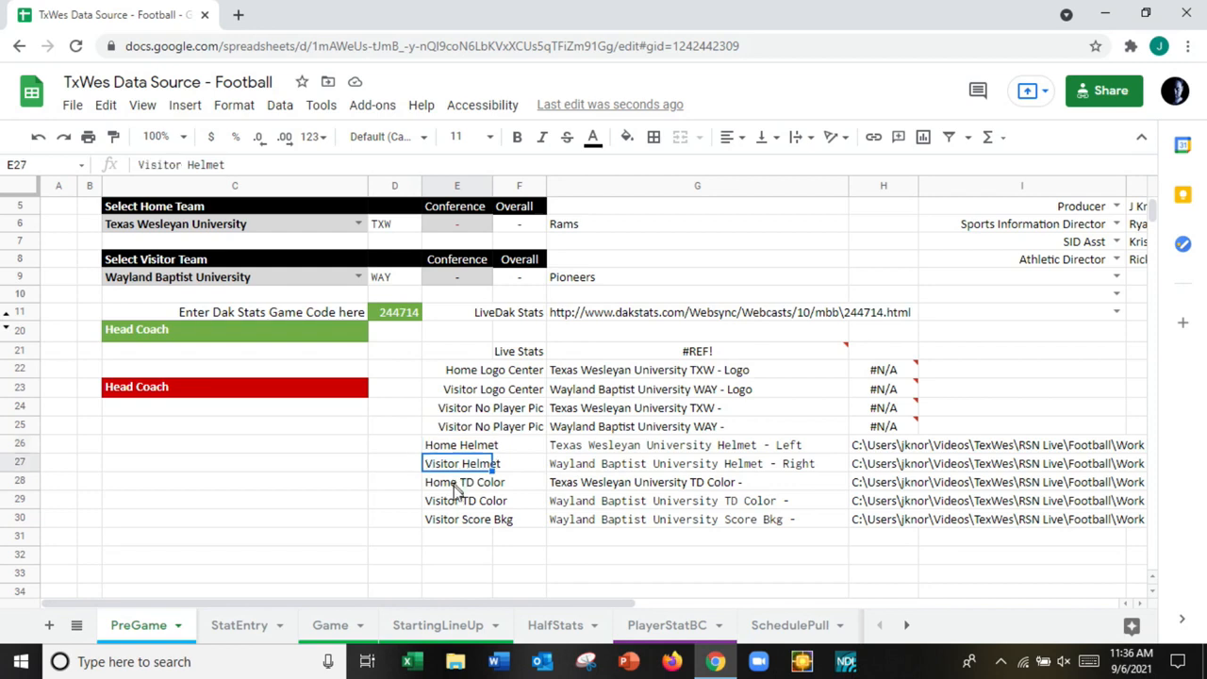
{"action": "key", "text": "Down"}
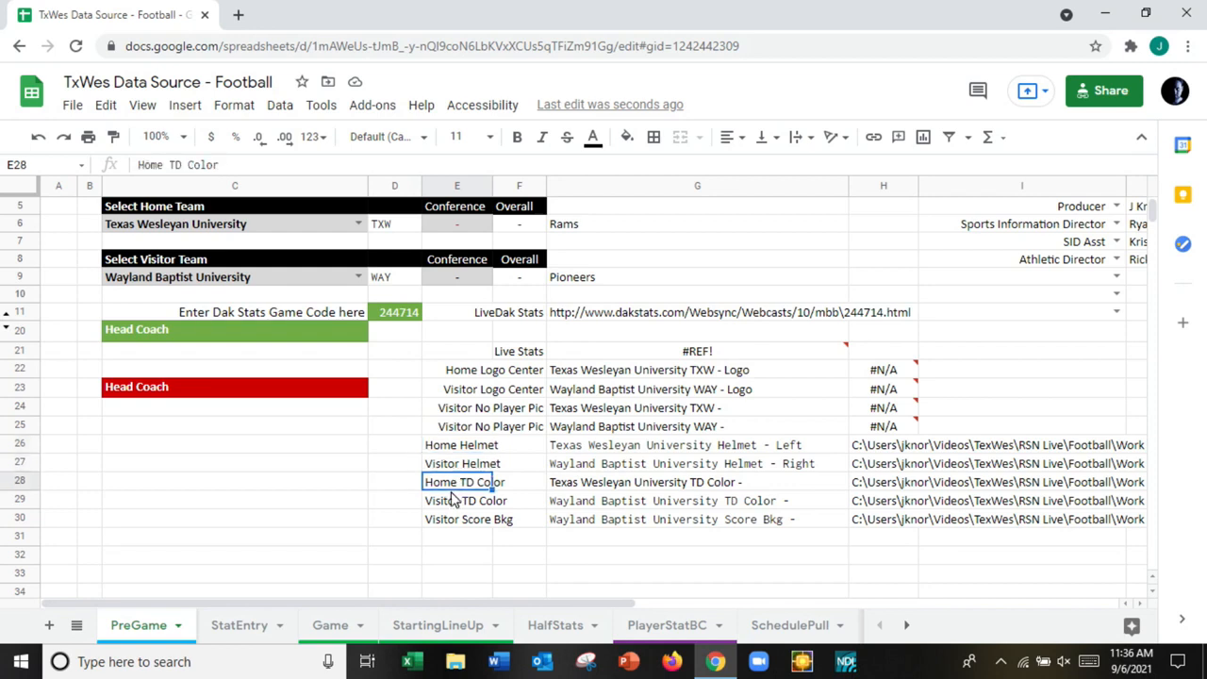
{"action": "key", "text": "Down"}
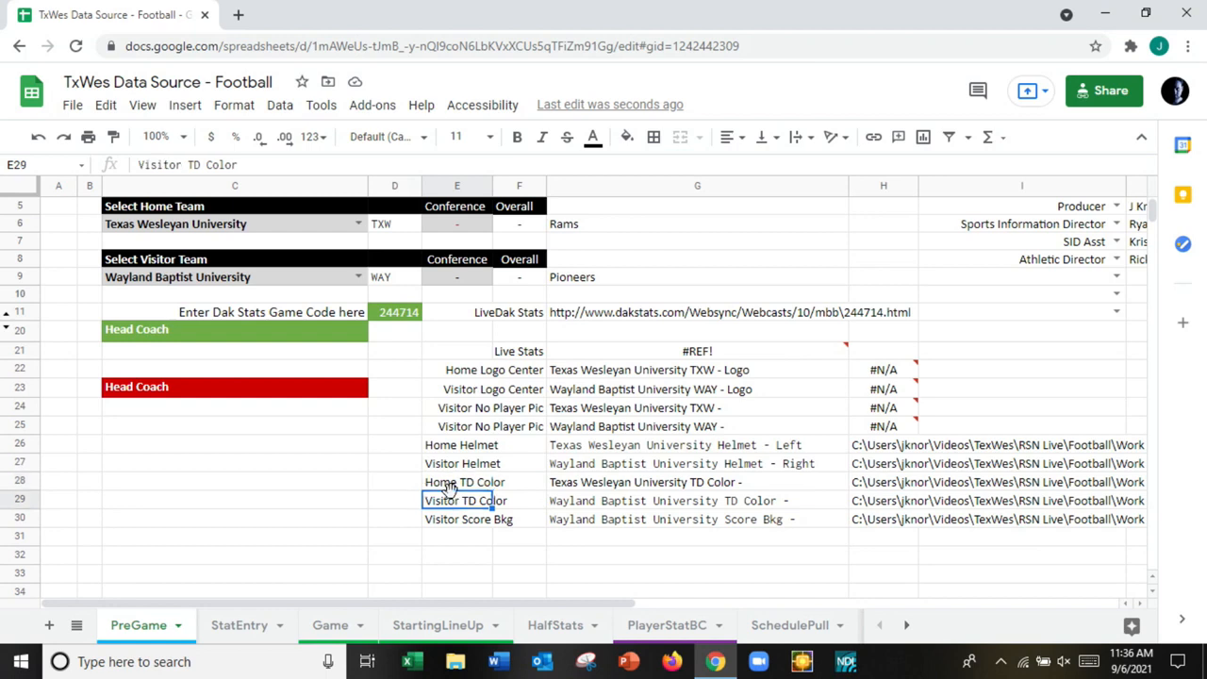
{"action": "key", "text": "Down"}
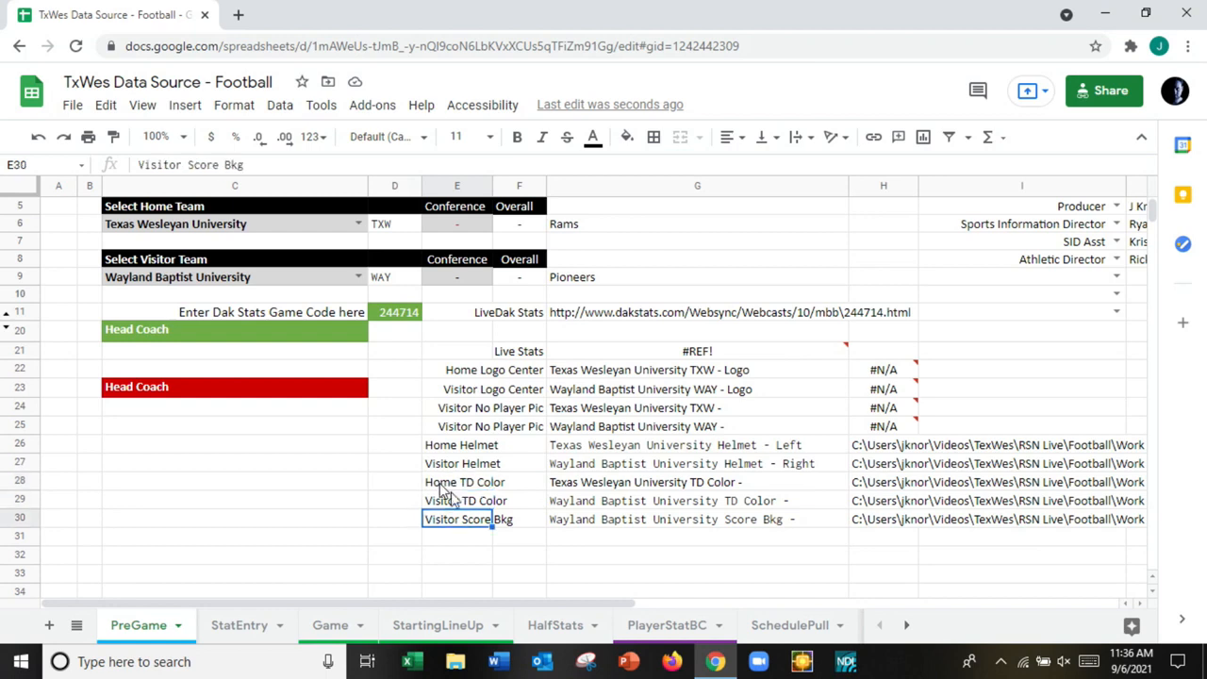
Step: Set the visitor team to Arizona Christian College
{"action": "left_click", "coordinate": [357, 277]}
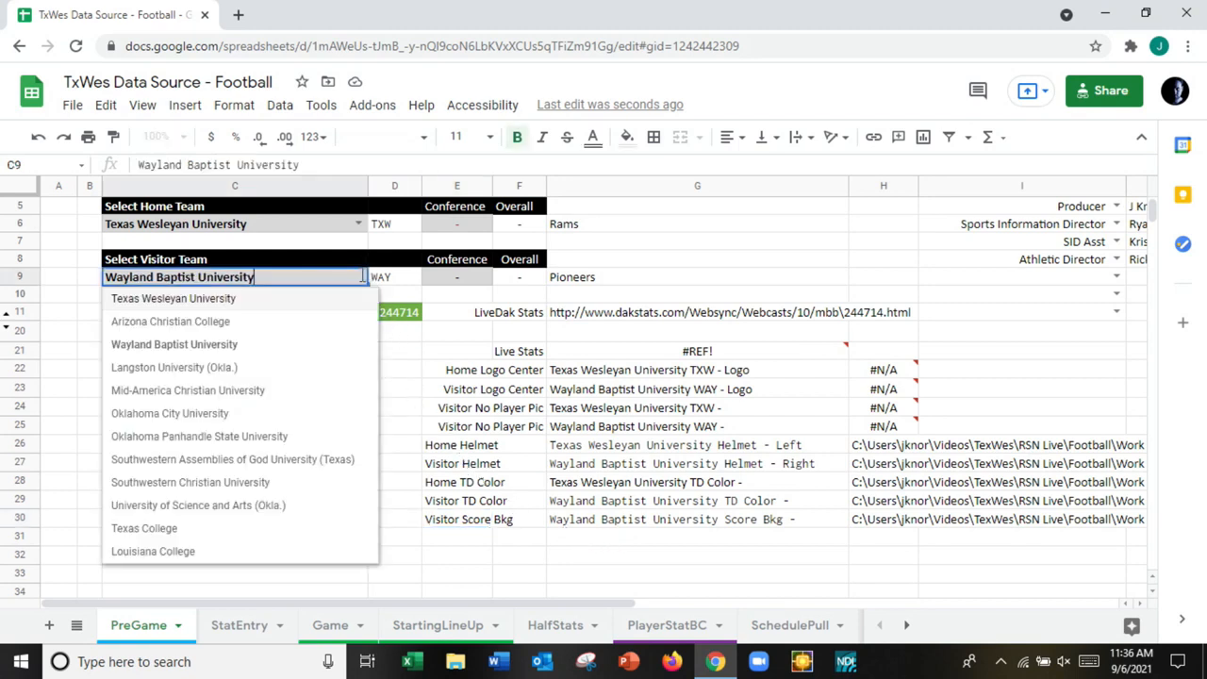
{"action": "left_click", "coordinate": [327, 321]}
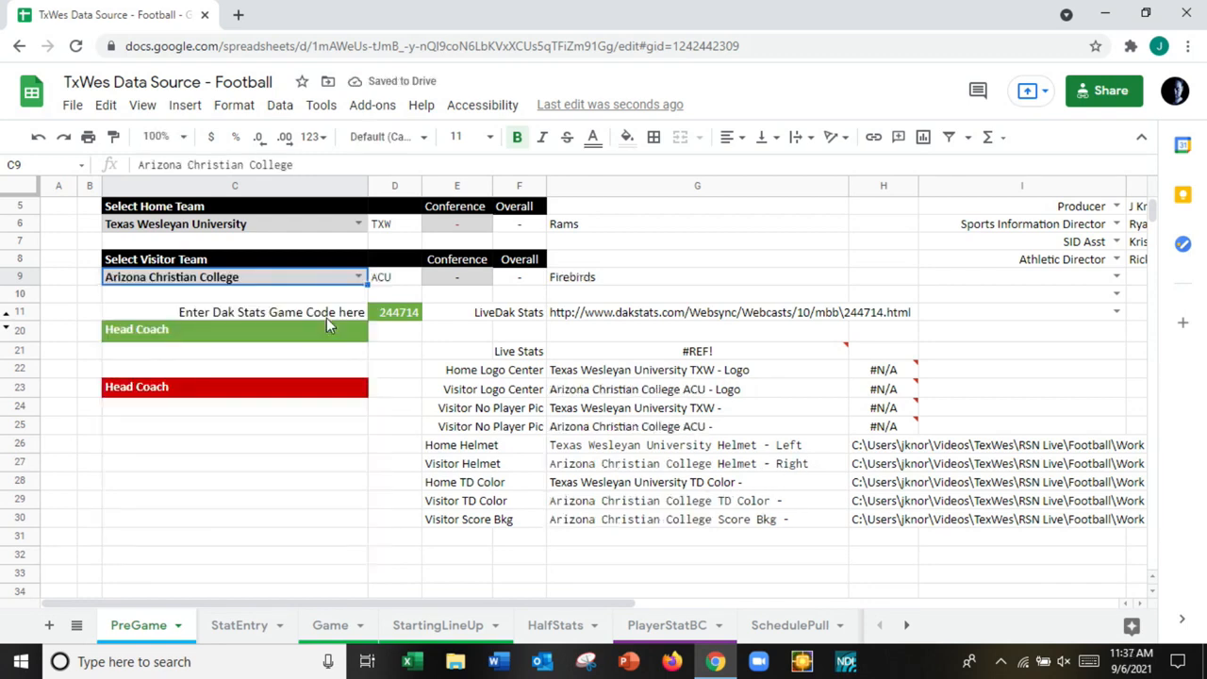
Step: Inspect the formulas in G26:G30 that build the helmet, TD color and score background image names
{"action": "left_click", "coordinate": [556, 447]}
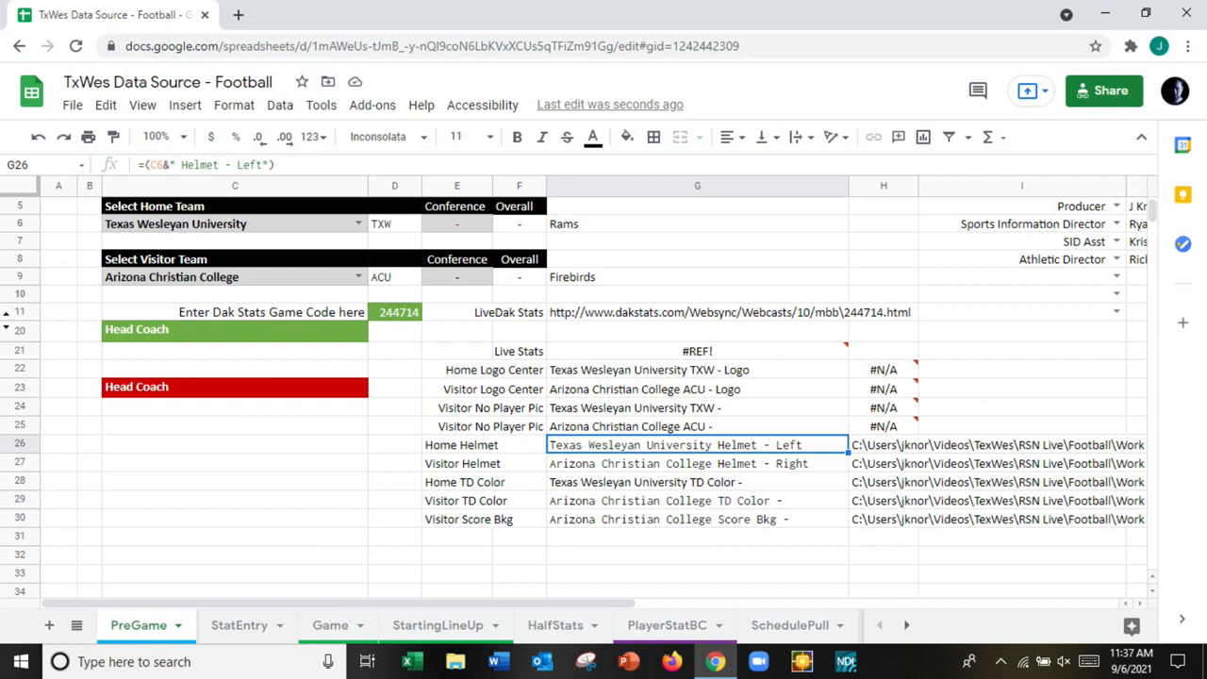
{"action": "left_click", "coordinate": [567, 469]}
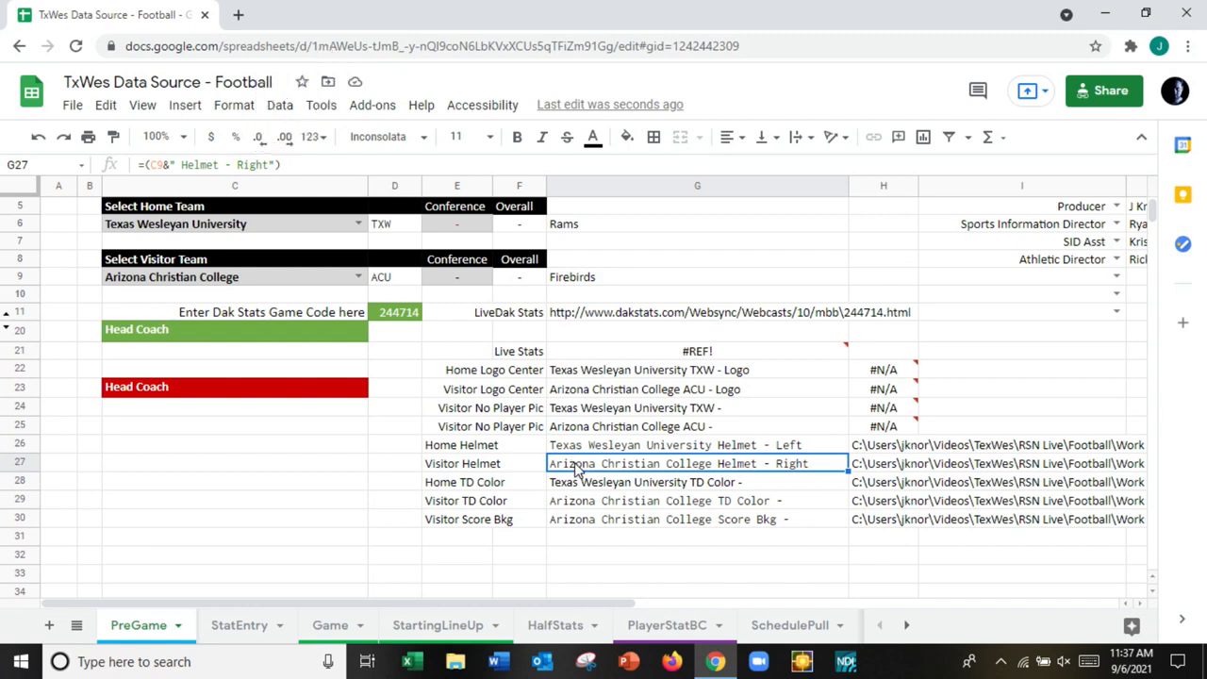
{"action": "key", "text": "Down"}
{"action": "key", "text": "Down"}
{"action": "key", "text": "Down"}
{"action": "key", "text": "Up"}
{"action": "key", "text": "Up"}
{"action": "key", "text": "Up"}
{"action": "key", "text": "Up"}
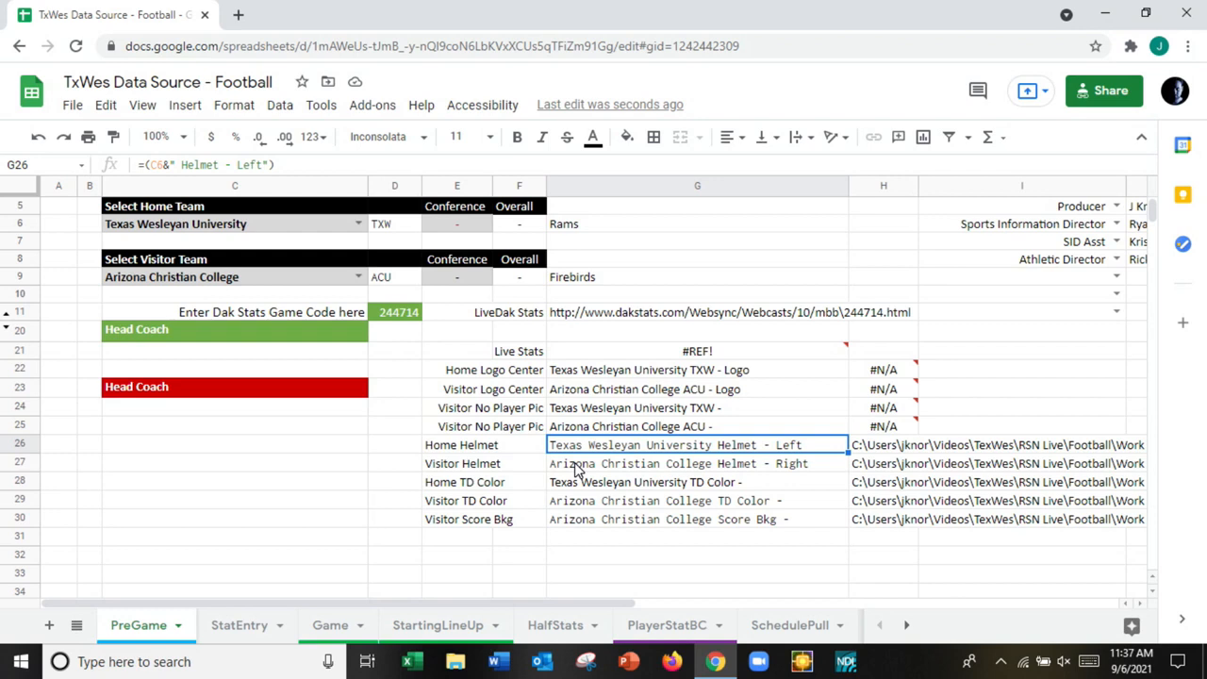
Step: Review the lookup formulas in H26:H30 that fetch the image file paths
{"action": "key", "text": "Right"}
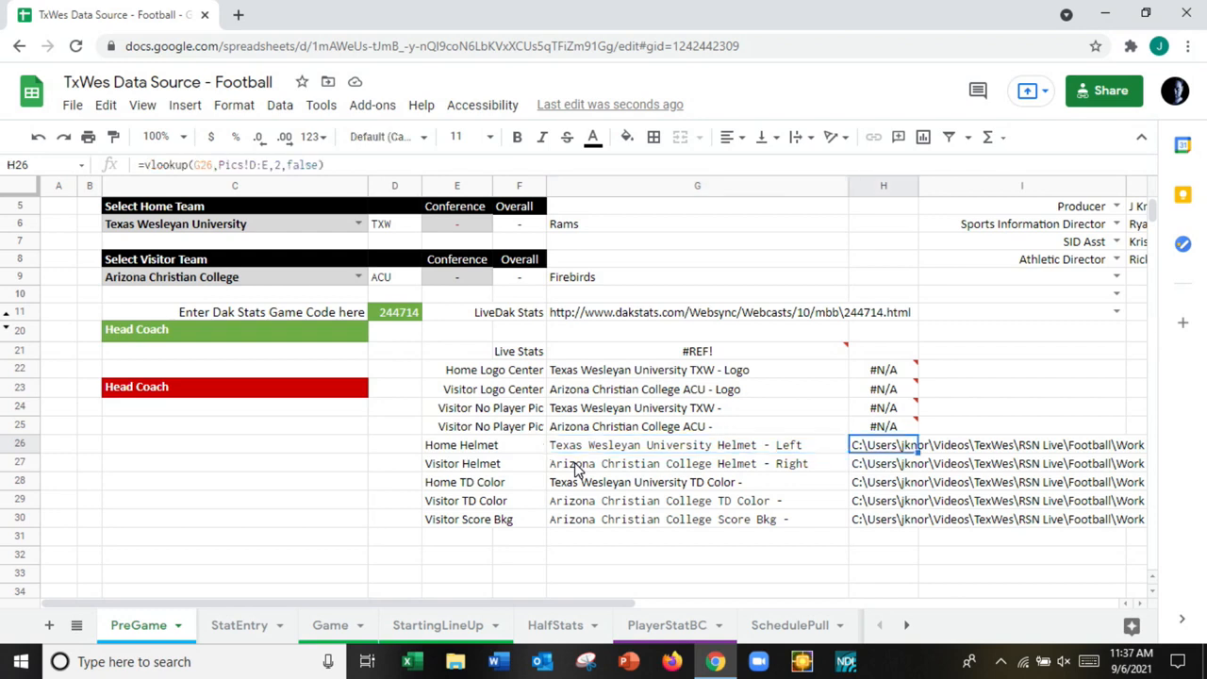
{"action": "key", "text": "Down"}
{"action": "key", "text": "Down"}
{"action": "key", "text": "Down"}
{"action": "key", "text": "Down"}
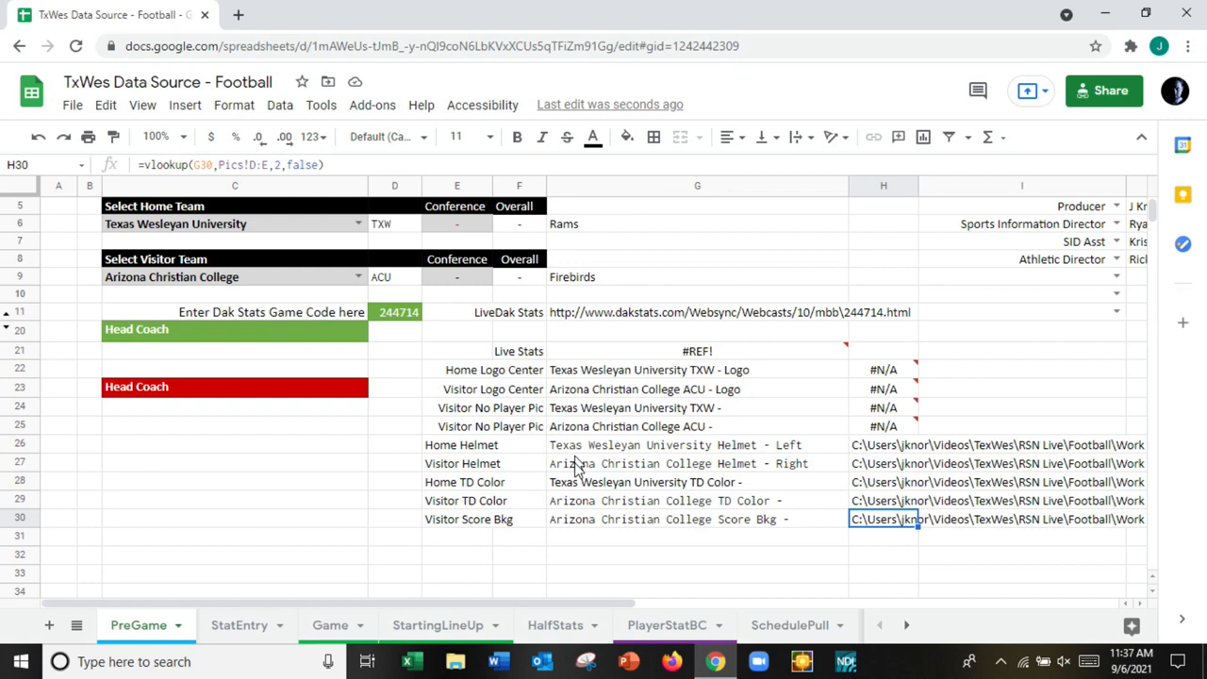
{"action": "key", "text": "Up"}
{"action": "key", "text": "Up"}
{"action": "key", "text": "Up"}
{"action": "key", "text": "Up"}
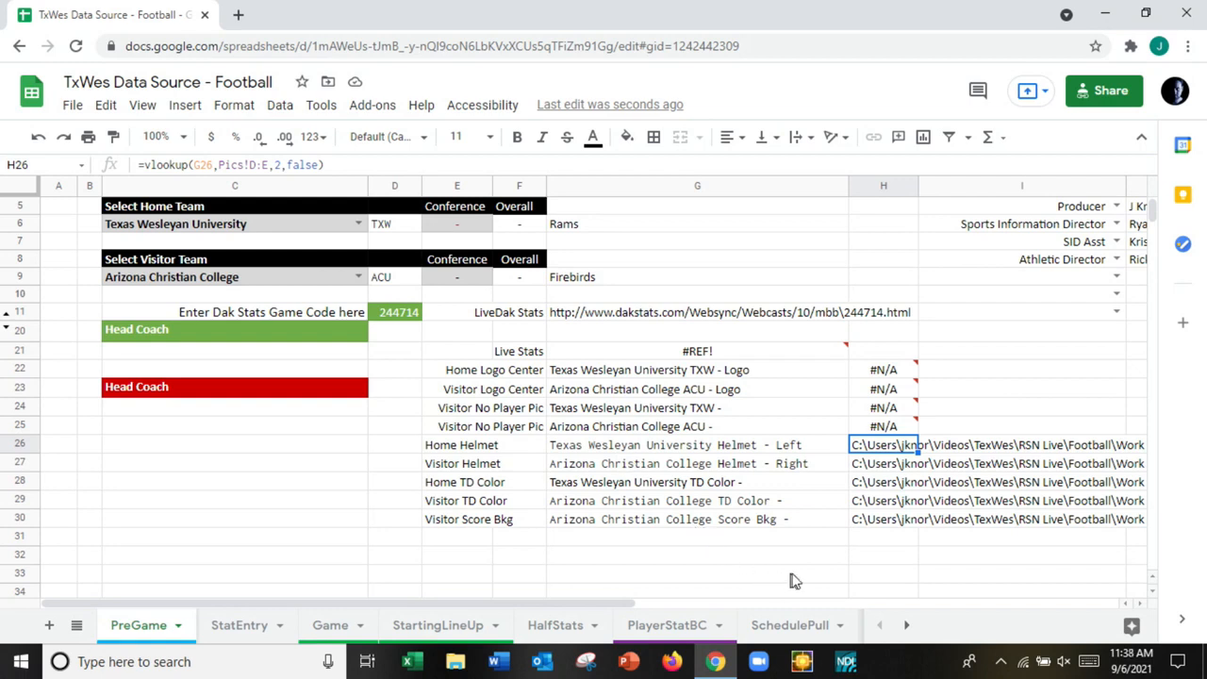
Step: Examine the School, Image and Jersey columns and the combined-name formula in D3 on the Pics sheet, and return to PreGame
{"action": "left_click", "coordinate": [904, 630]}
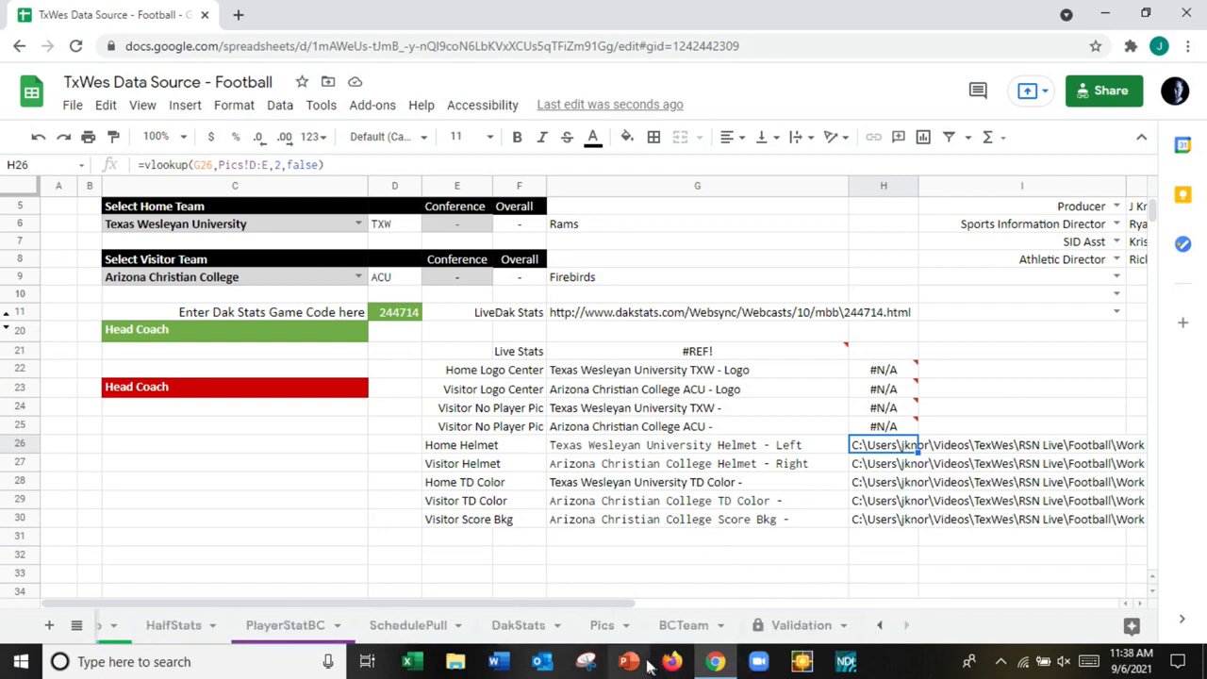
{"action": "left_click", "coordinate": [601, 627]}
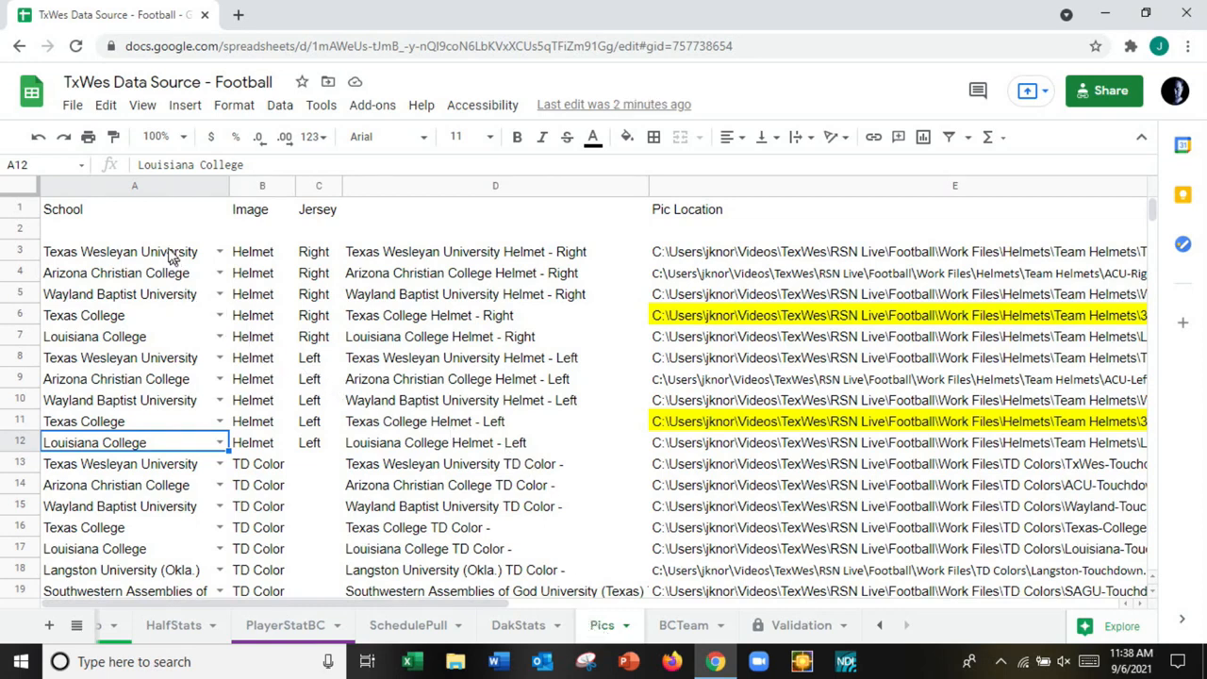
{"action": "left_click", "coordinate": [152, 192]}
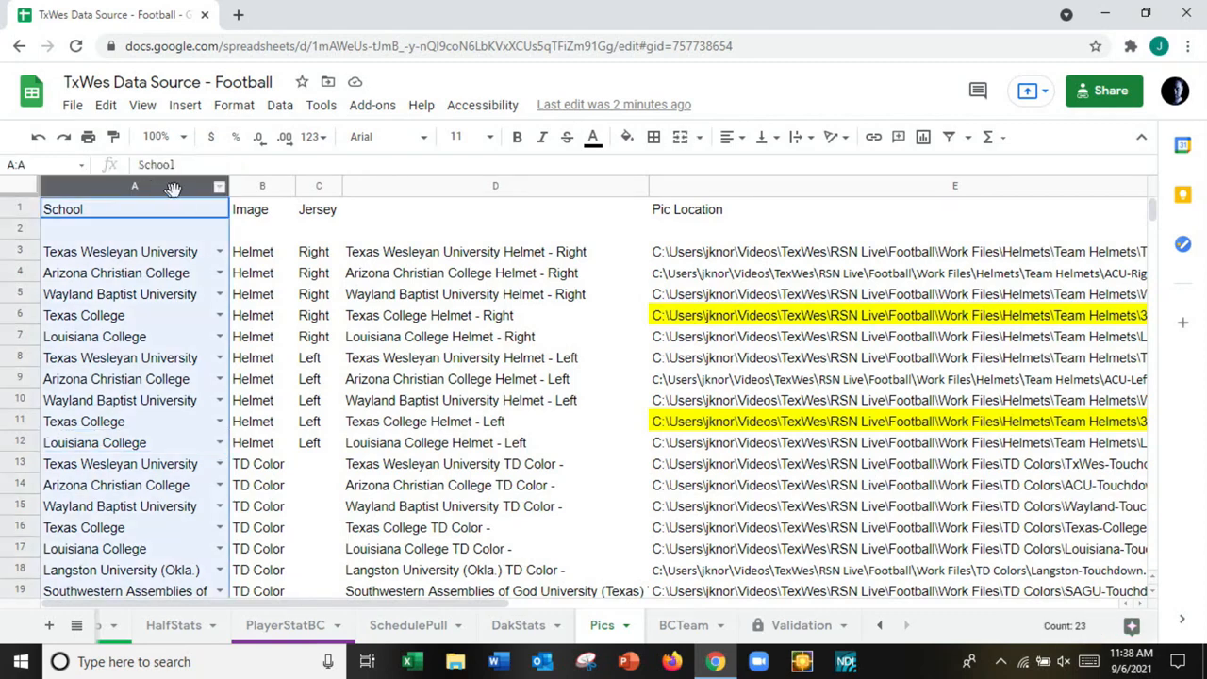
{"action": "left_click", "coordinate": [251, 183]}
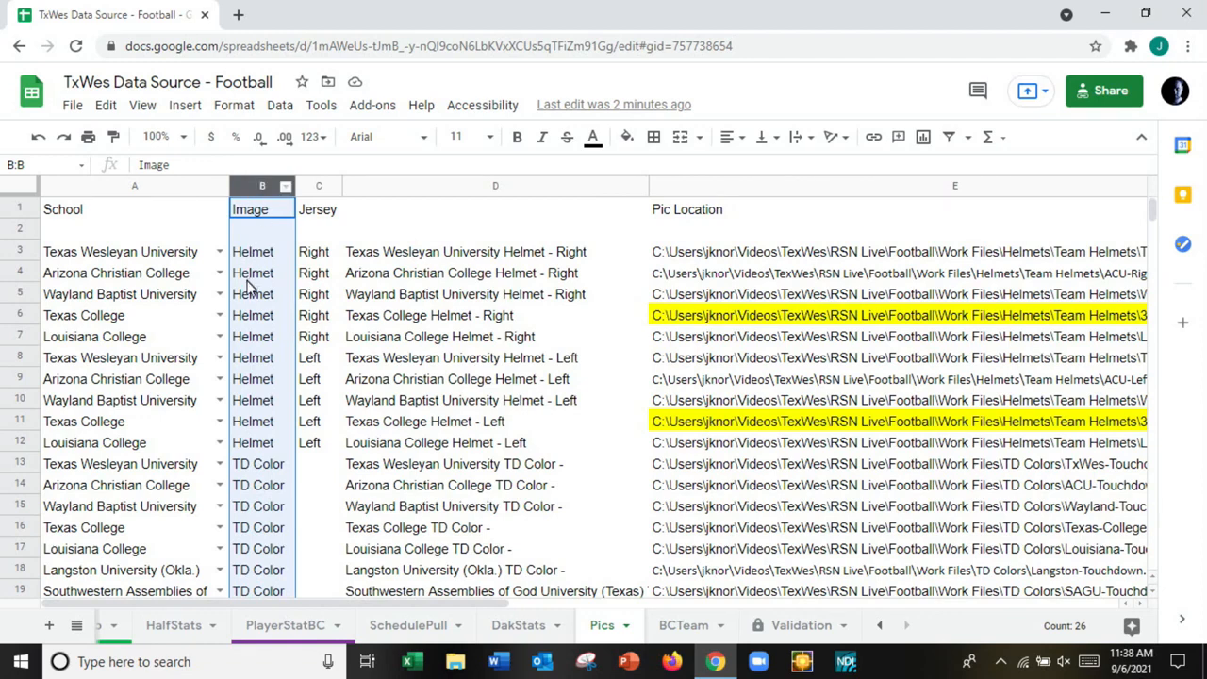
{"action": "left_click", "coordinate": [315, 189]}
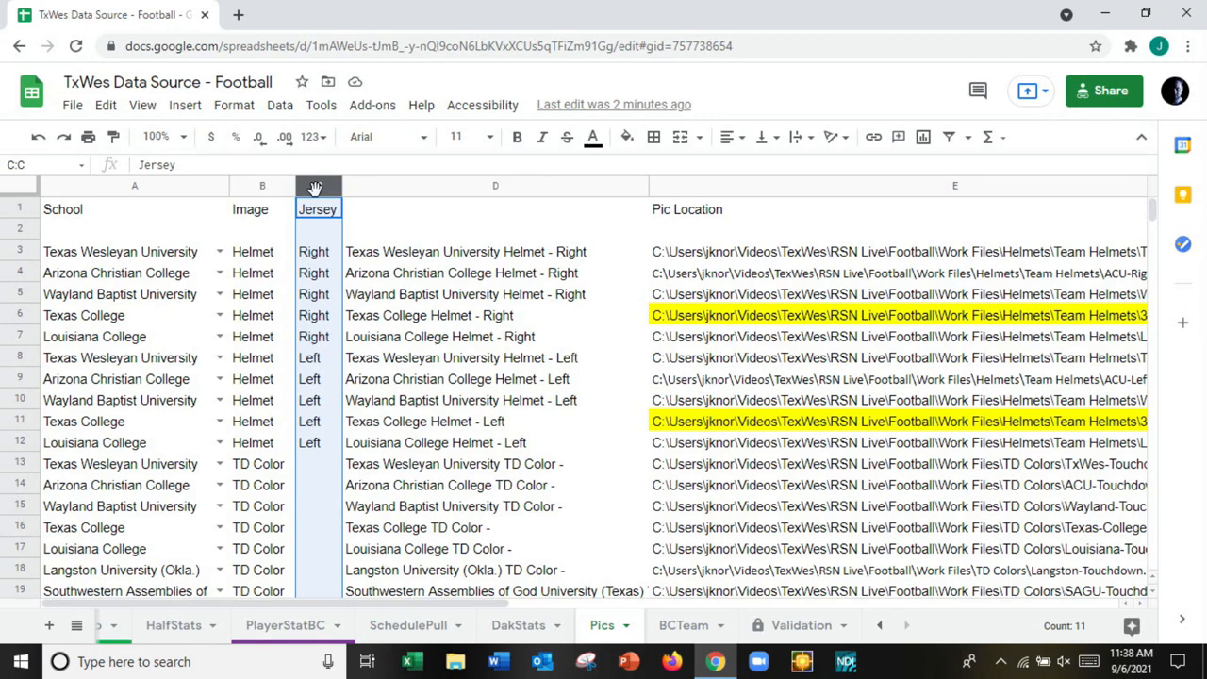
{"action": "left_click", "coordinate": [384, 188]}
{"action": "left_click", "coordinate": [402, 256]}
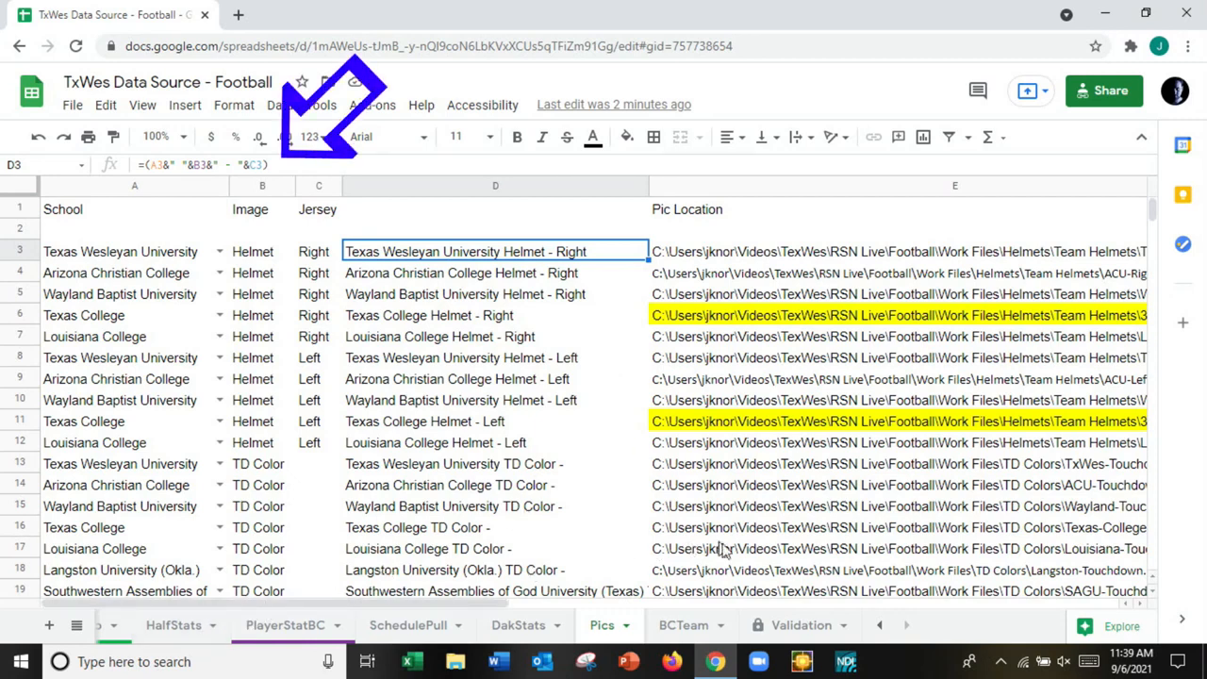
{"action": "left_click", "coordinate": [880, 628]}
{"action": "left_click", "coordinate": [140, 636]}
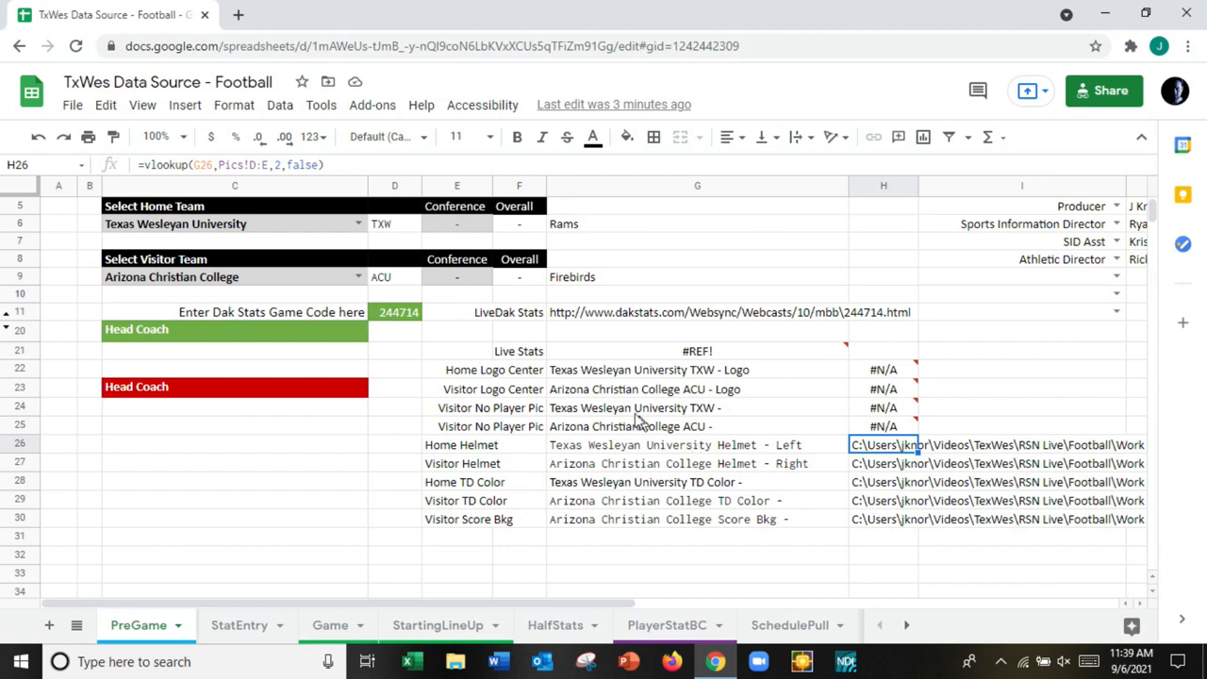
Step: Inspect the H26 lookup formula and its reference to the home helmet name in G26
{"action": "left_click", "coordinate": [366, 166]}
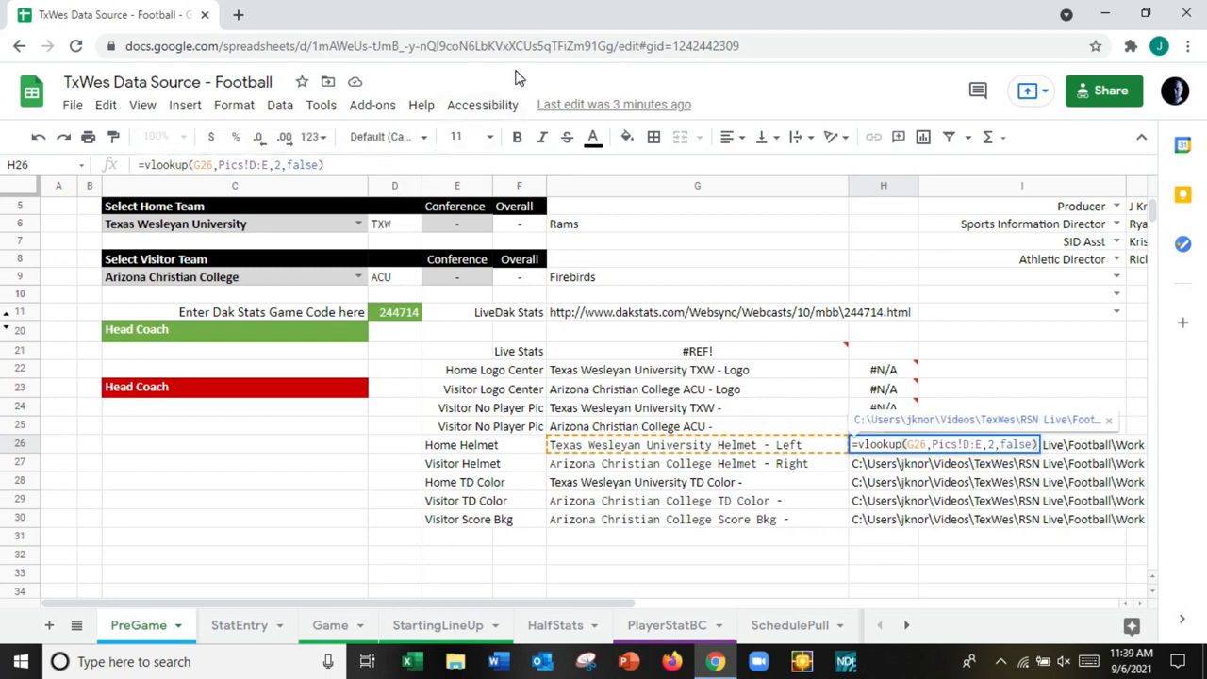
{"action": "left_click", "coordinate": [586, 540]}
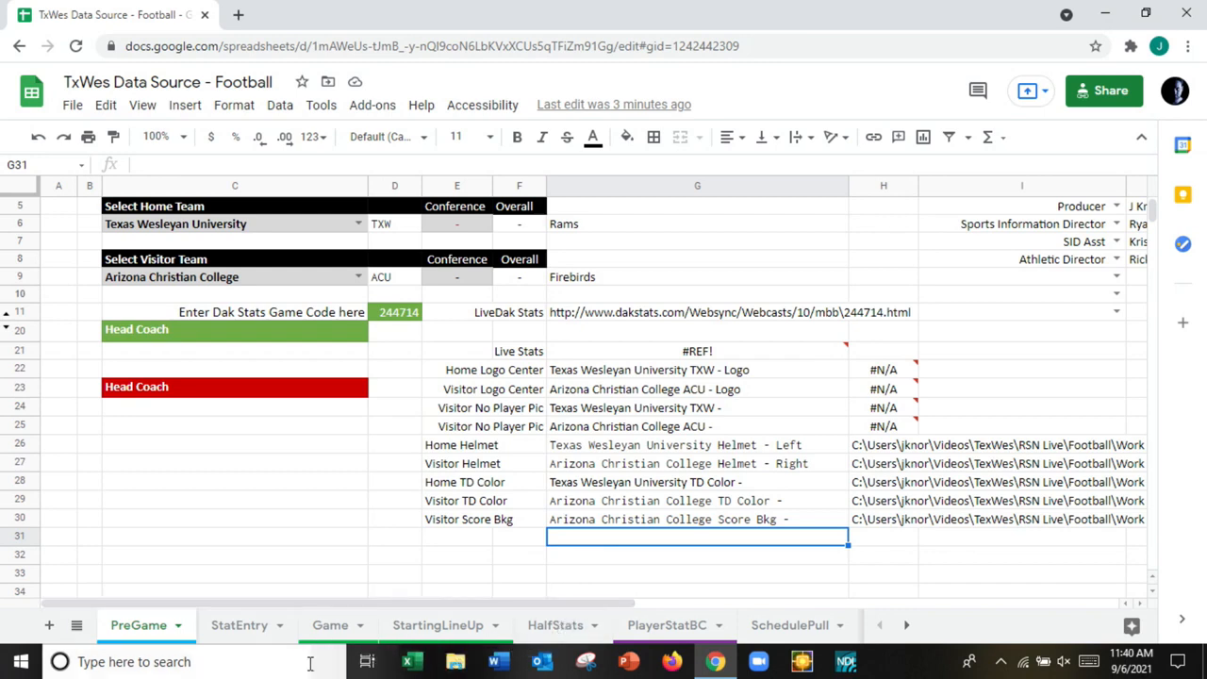
Step: On the StatEntry sheet, set the stats title in B1 to FINAL STATS and the home team's points to 12
{"action": "double_click", "coordinate": [238, 626]}
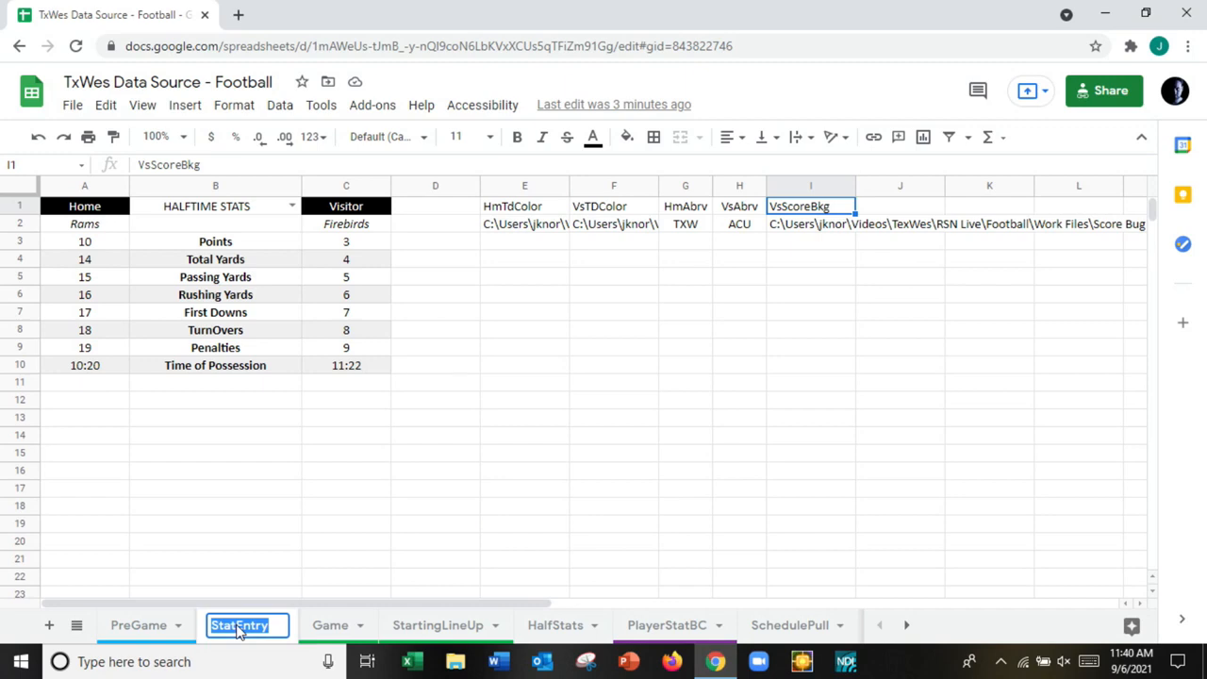
{"action": "left_click", "coordinate": [247, 217]}
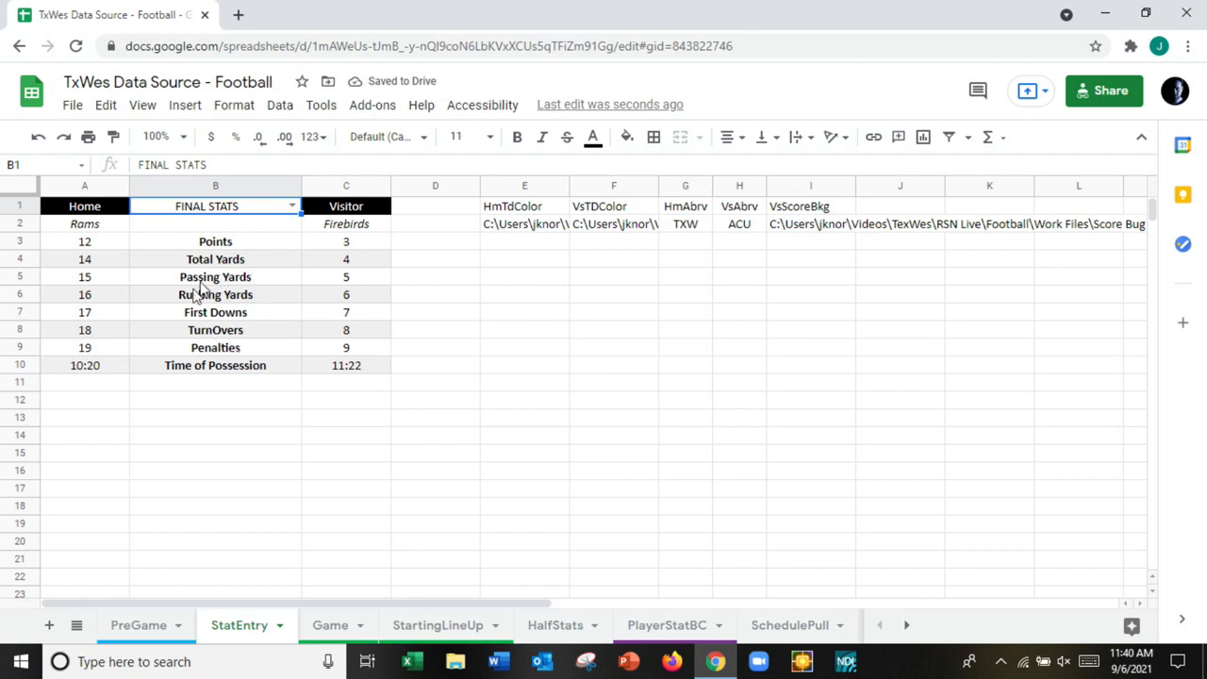
Step: Review the row 2 formulas on the HalfStats sheet that pull the home team's name and statistics from StatEntry
{"action": "left_click", "coordinate": [556, 634]}
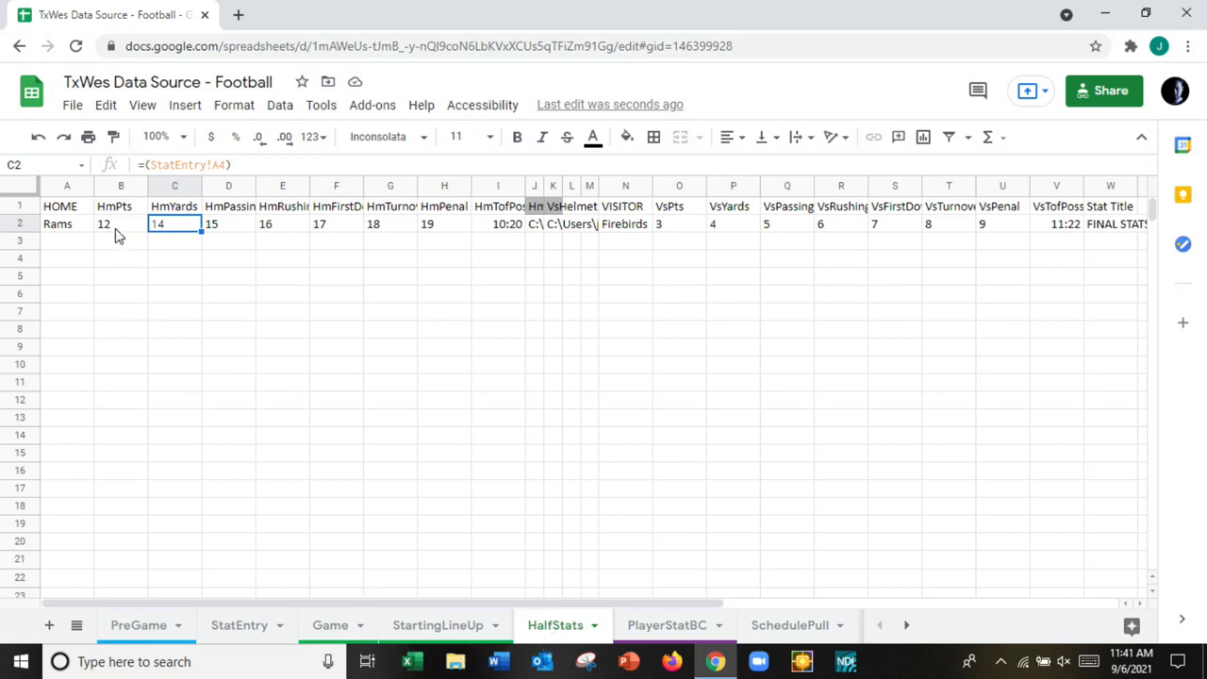
{"action": "left_click", "coordinate": [83, 228]}
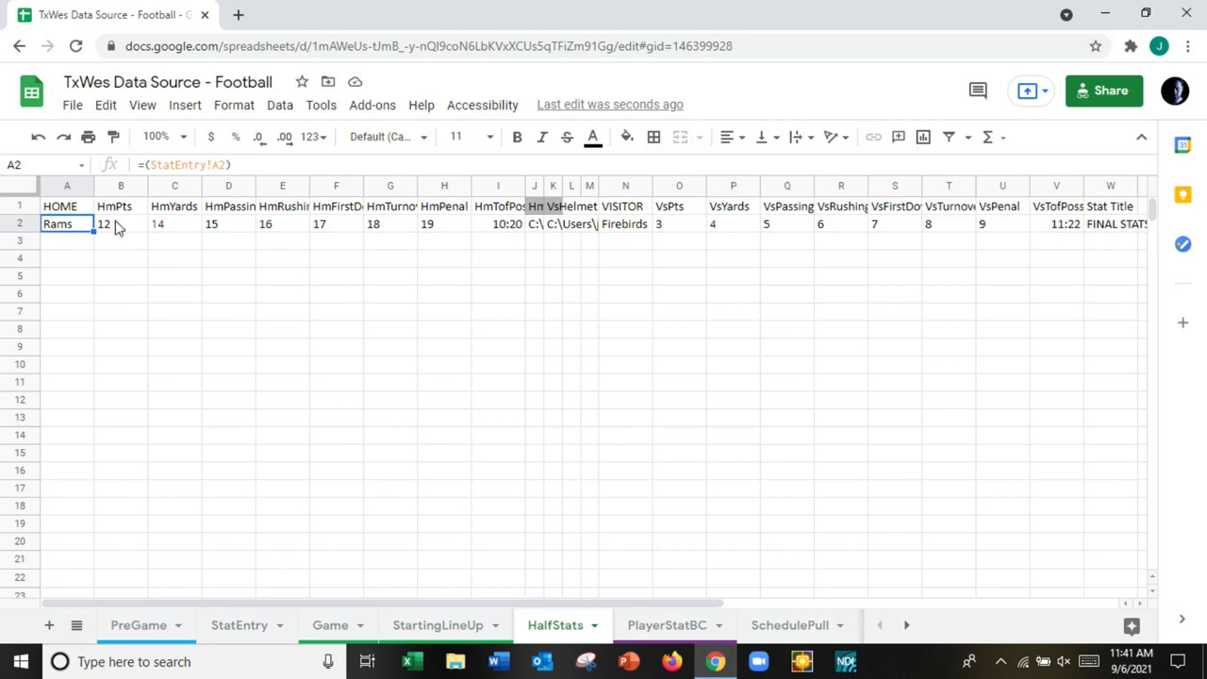
{"action": "double_click", "coordinate": [118, 224]}
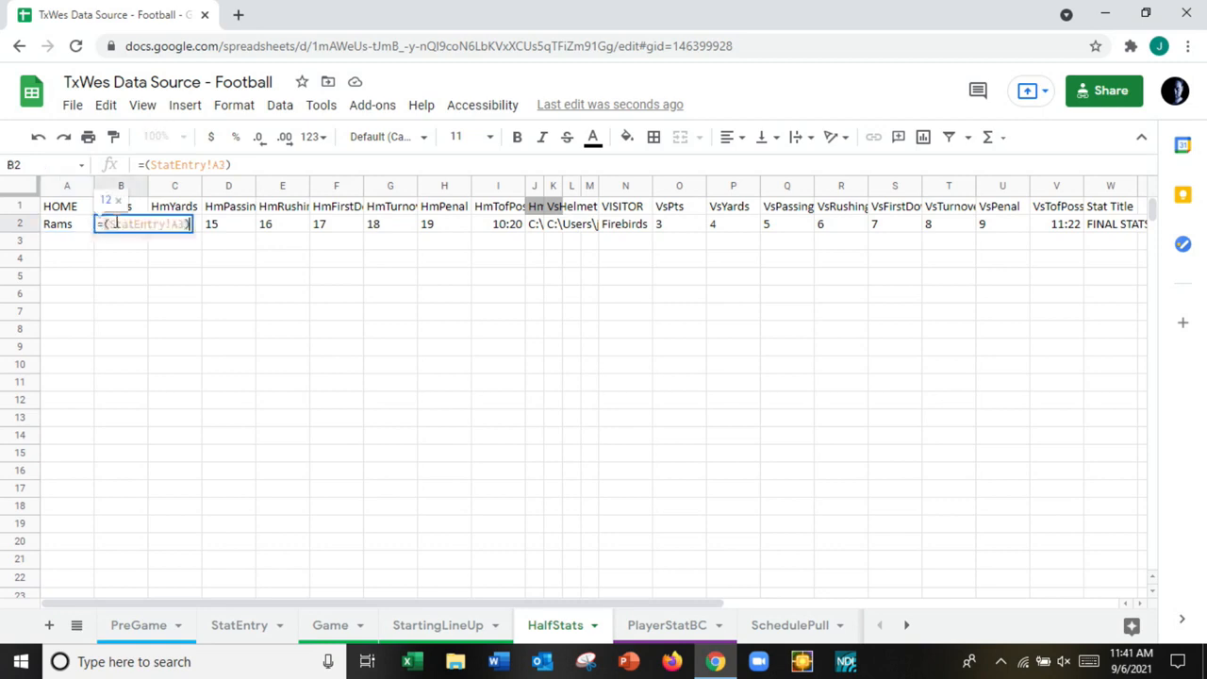
{"action": "left_click", "coordinate": [215, 226]}
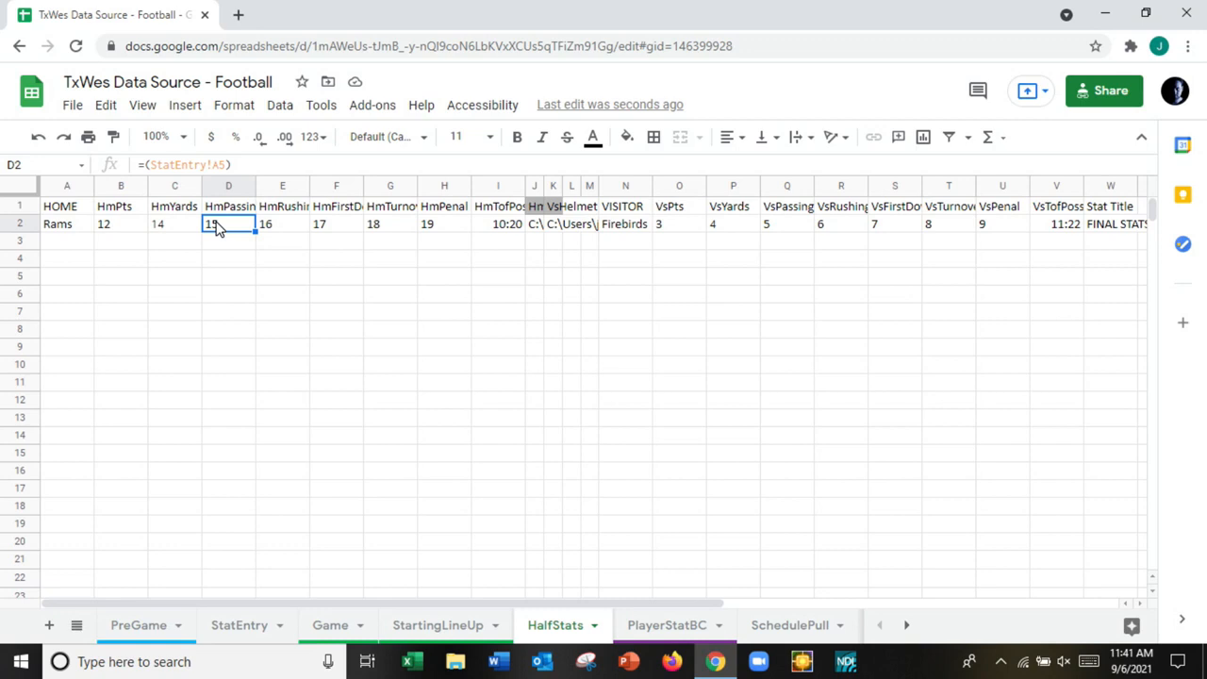
{"action": "key", "text": "Right"}
{"action": "key", "text": "Right"}
{"action": "key", "text": "Right"}
{"action": "key", "text": "Right"}
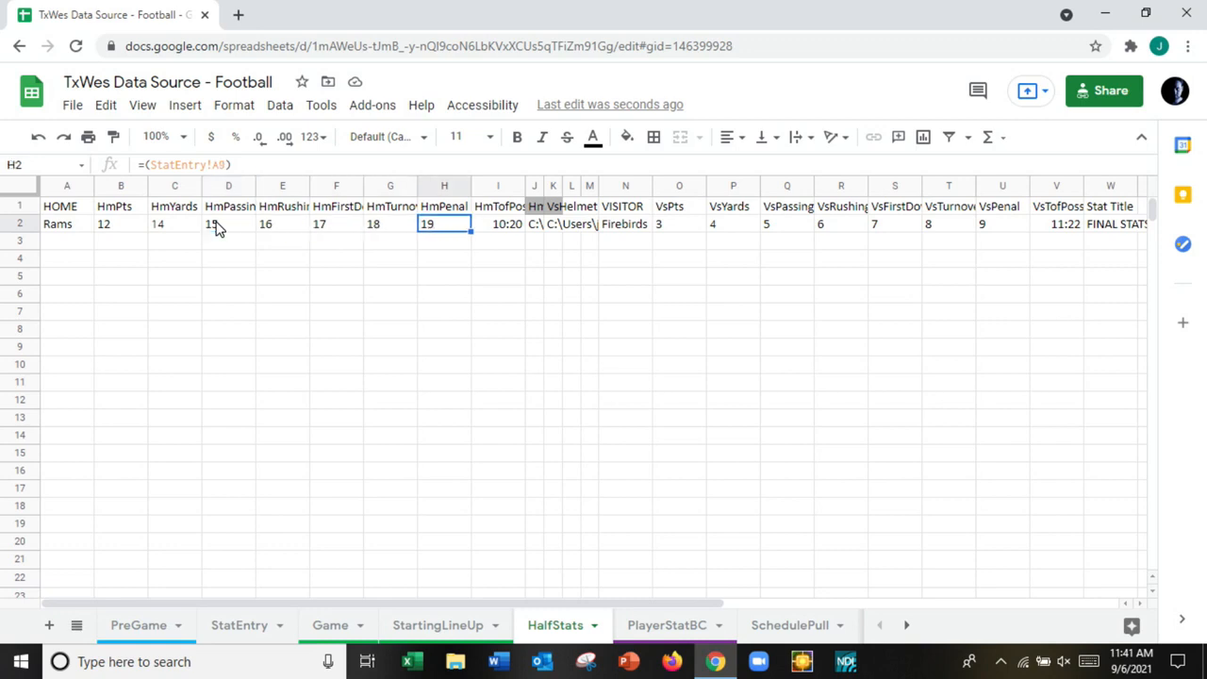
{"action": "key", "text": "Right"}
{"action": "key", "text": "Right"}
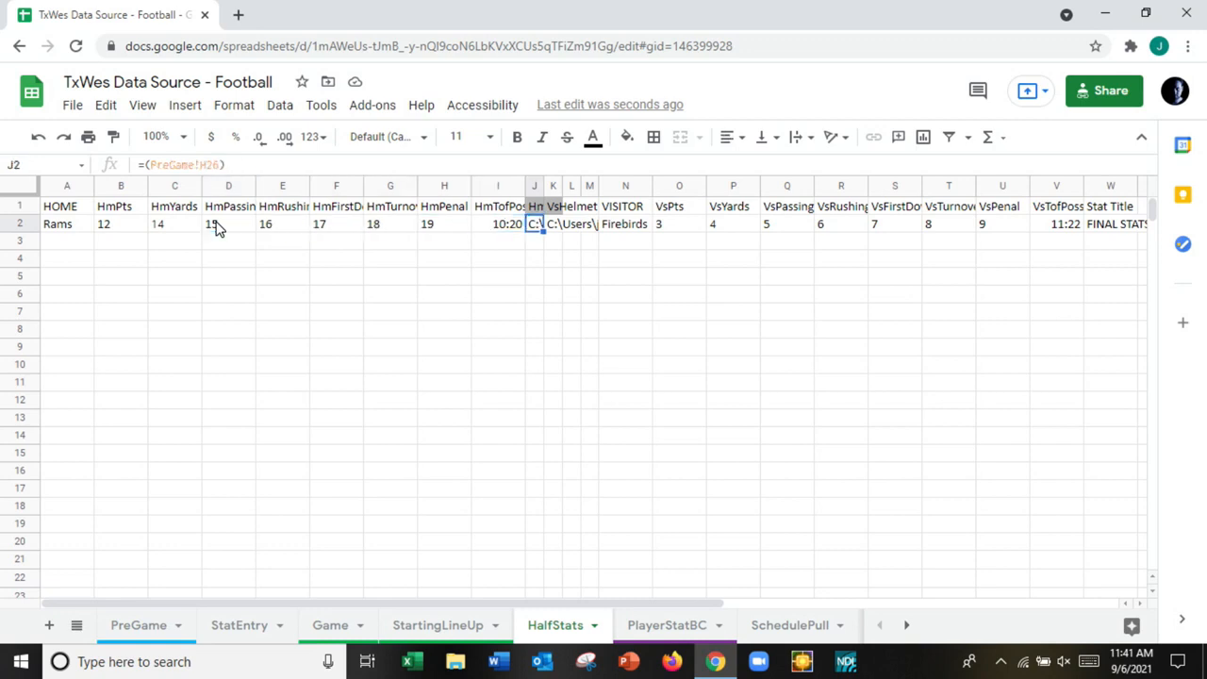
Step: Check the HmHelmet and VsHelmet columns on HalfStats and the PreGame reference in J2
{"action": "key", "text": "Up"}
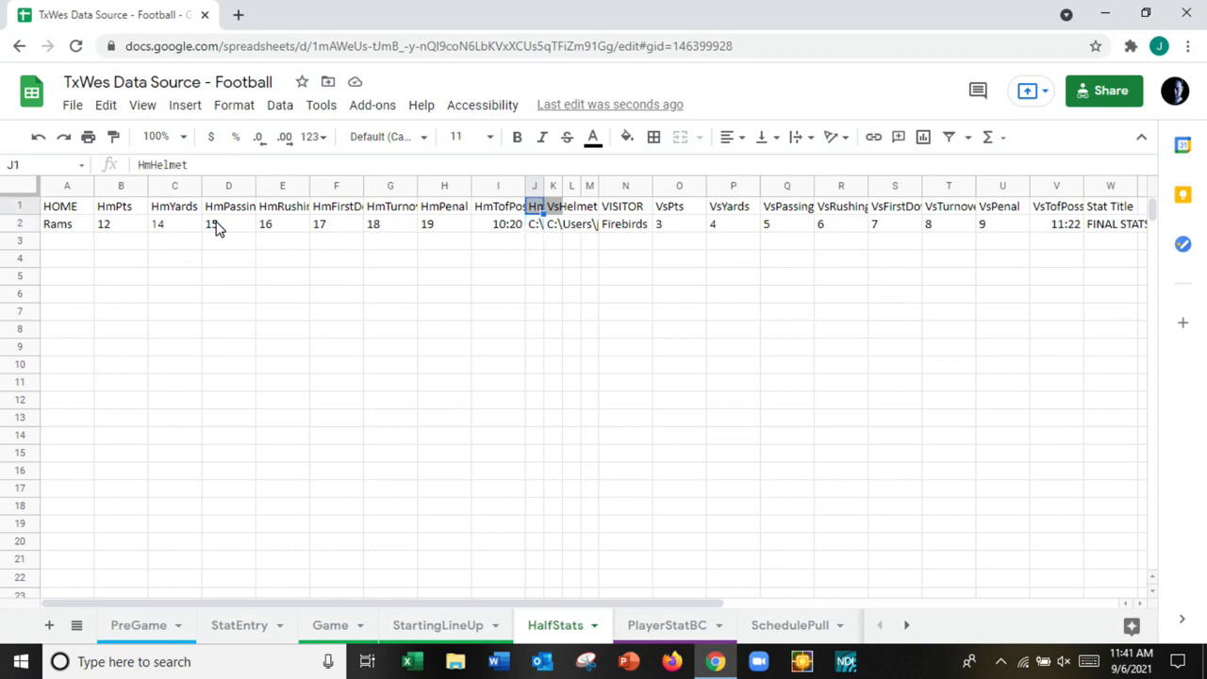
{"action": "key", "text": "Right"}
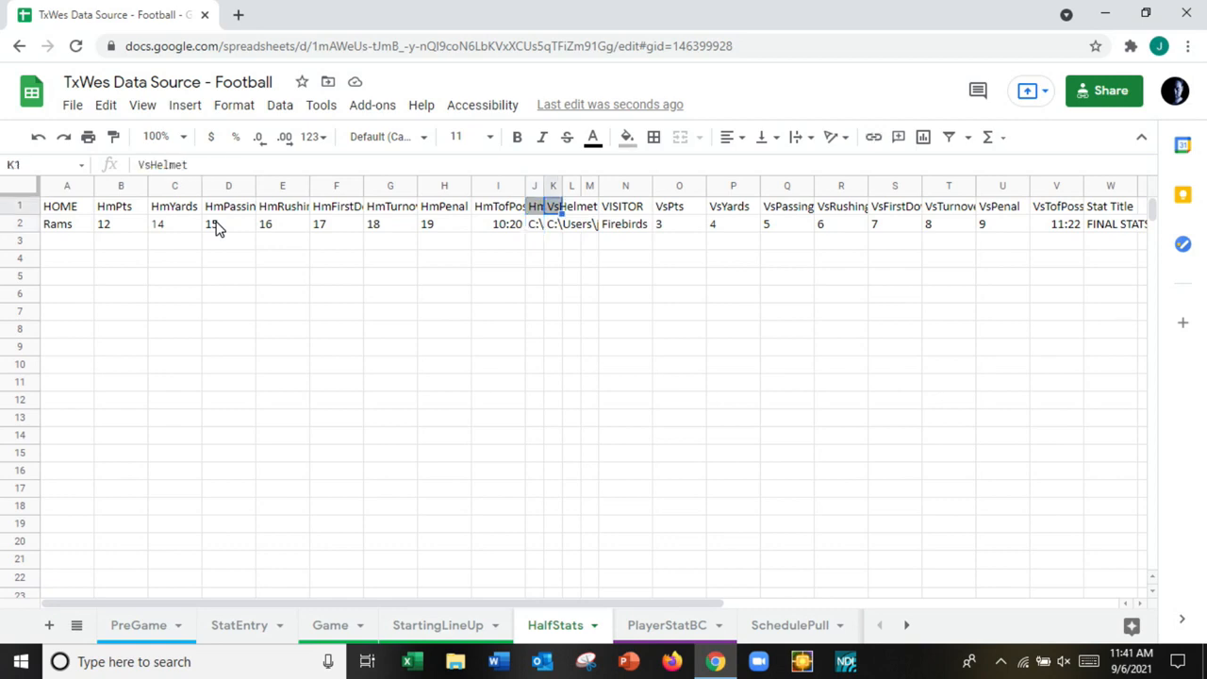
{"action": "key", "text": "Left"}
{"action": "key", "text": "Down"}
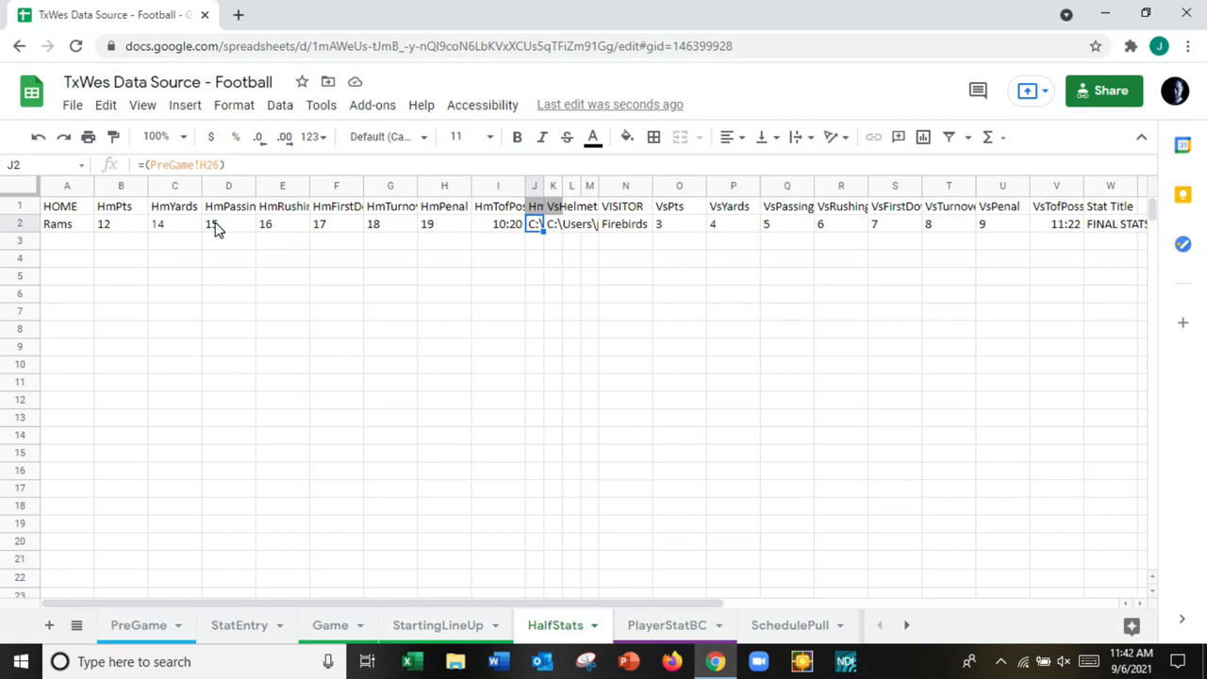
{"action": "key", "text": "Right"}
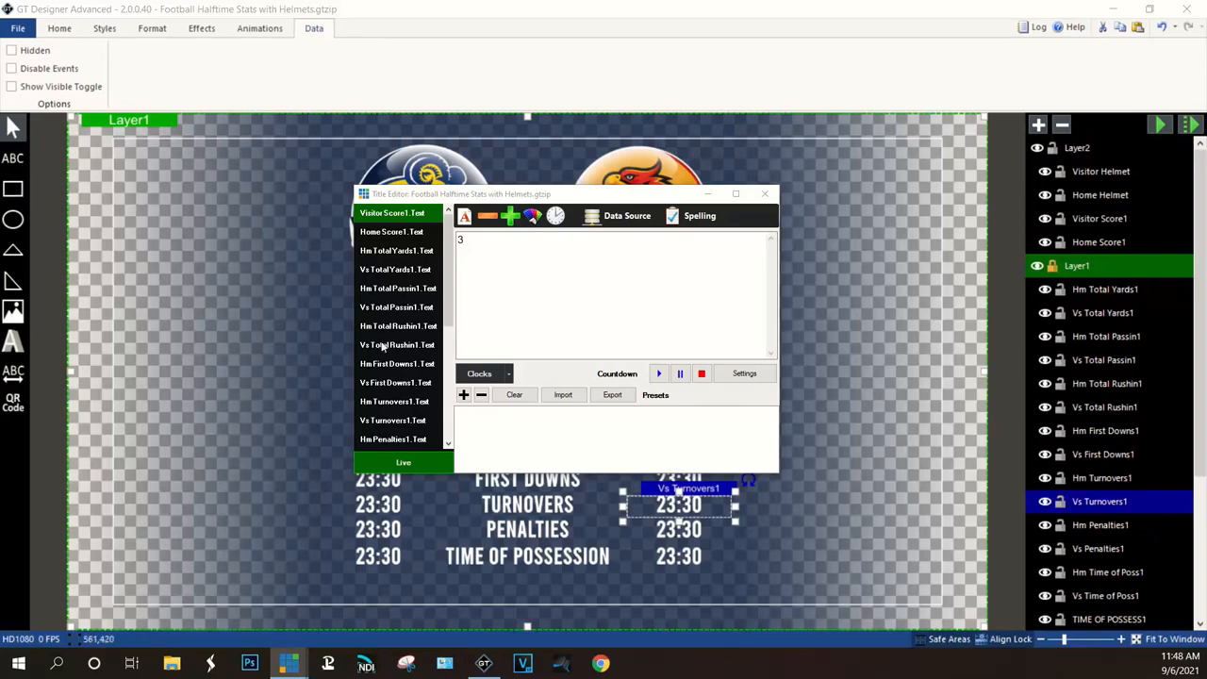
Step: Switch to the Football Halftime Stats title editor and look through its score, stat, label and helmet fields
{"action": "left_click_drag", "start_coordinate": [541, 198], "coordinate": [392, 198]}
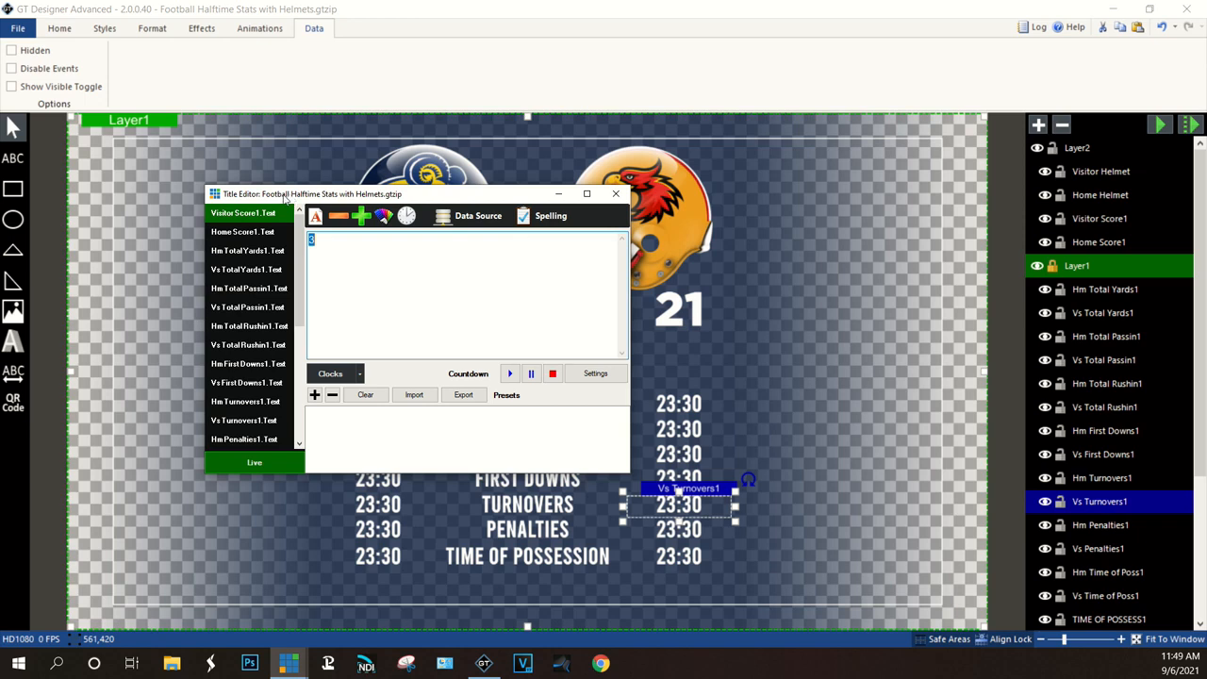
{"action": "mouse_move", "coordinate": [295, 232]}
{"action": "left_mouse_down"}
{"action": "mouse_move", "coordinate": [295, 306]}
{"action": "mouse_move", "coordinate": [295, 226]}
{"action": "left_mouse_up"}
{"action": "left_click", "coordinate": [261, 218]}
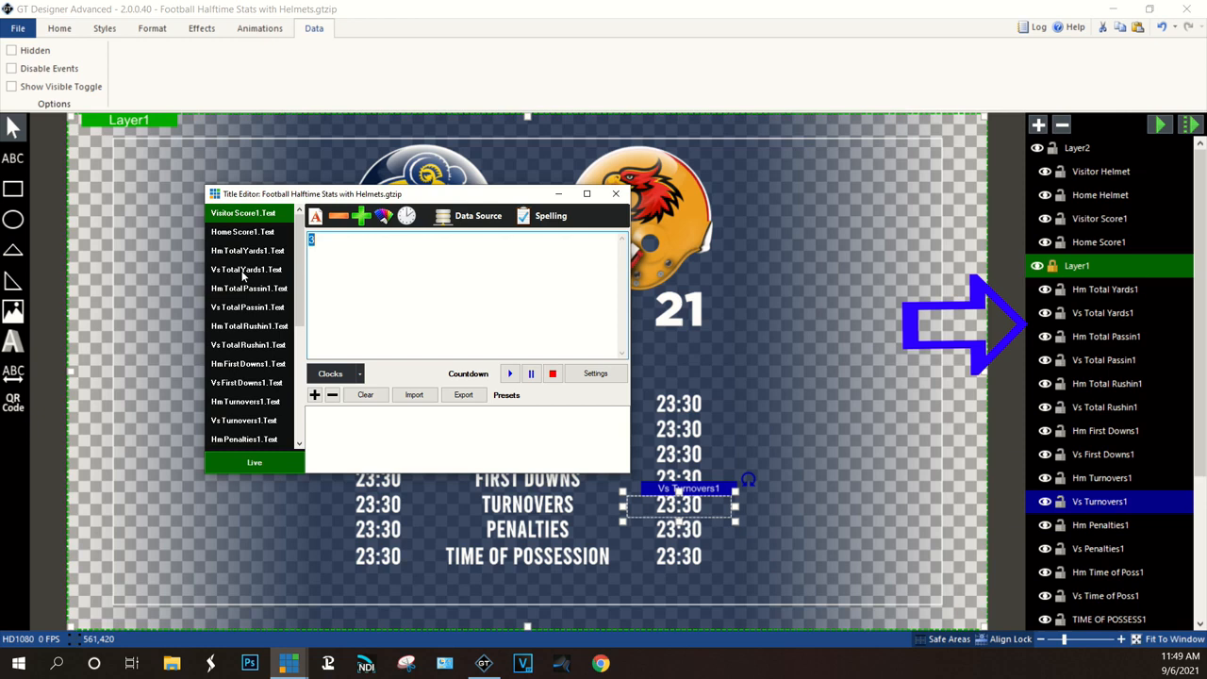
{"action": "left_click_drag", "start_coordinate": [298, 264], "coordinate": [292, 394]}
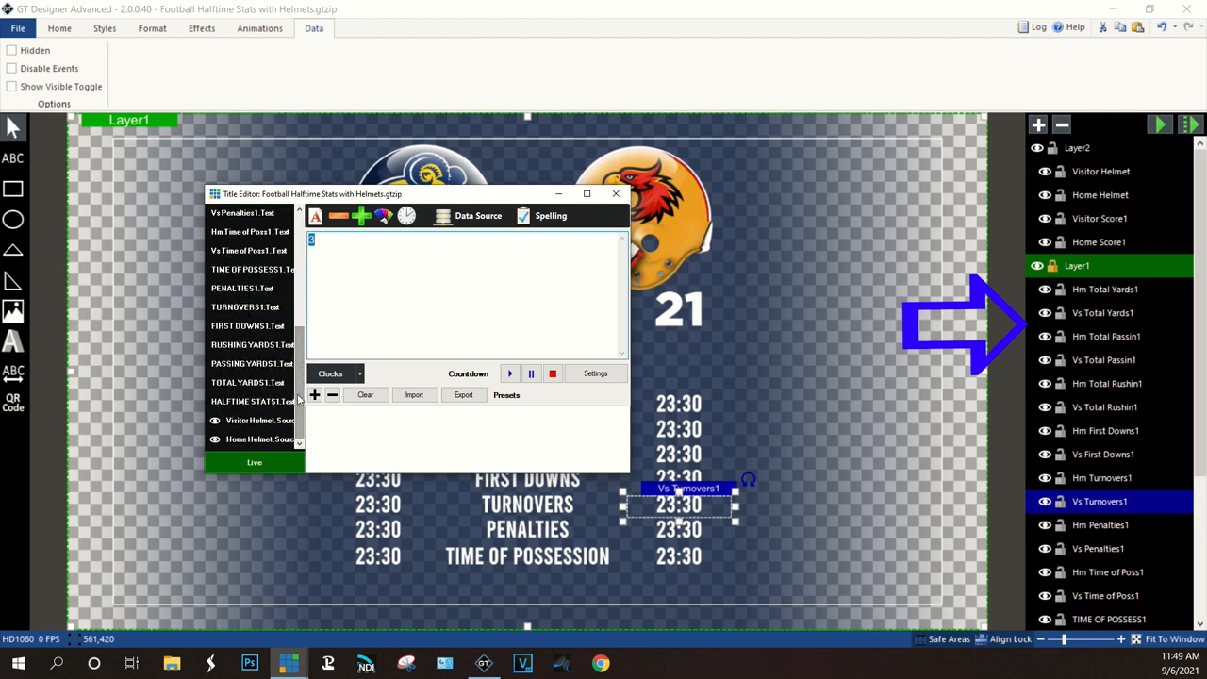
{"action": "left_click", "coordinate": [255, 270]}
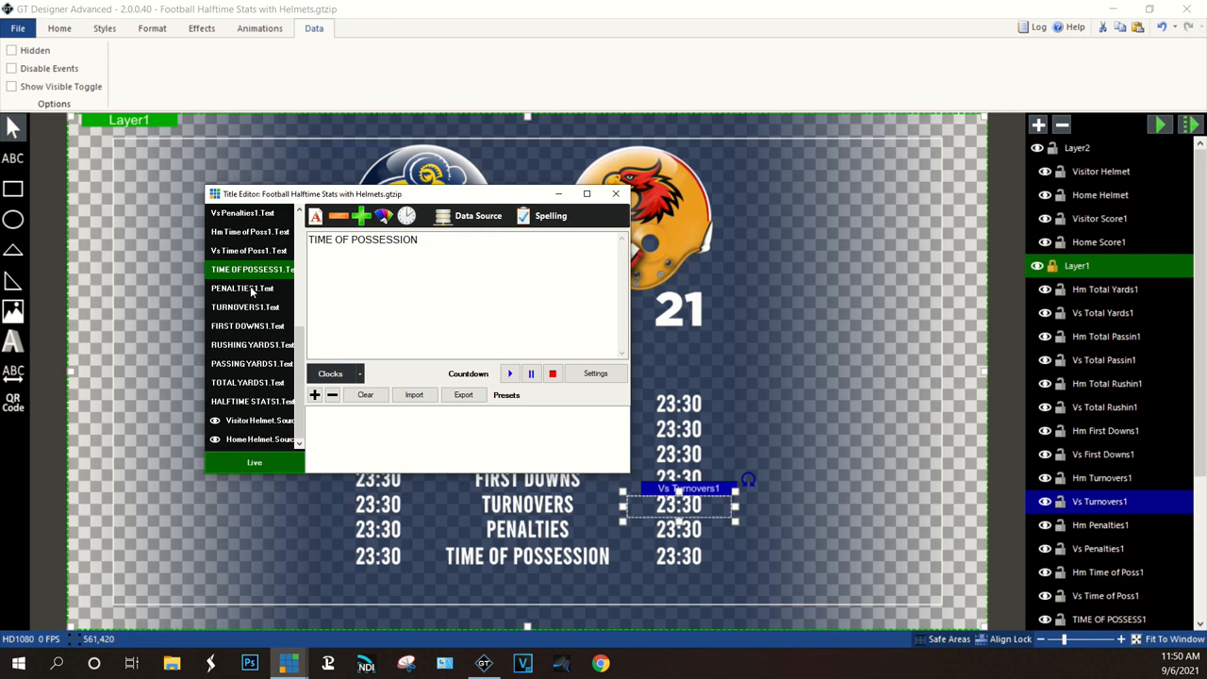
{"action": "left_click_drag", "start_coordinate": [298, 351], "coordinate": [309, 240]}
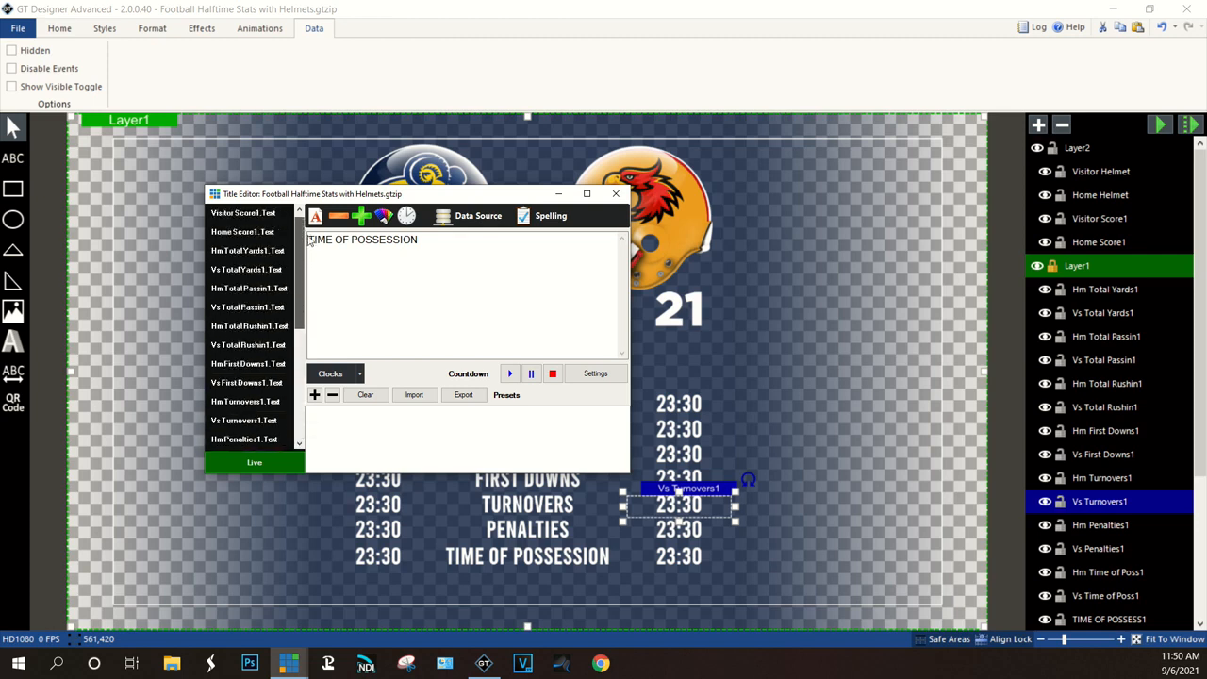
Step: Open the data source settings for Visitor Score1 and choose Google Sheets with the HalfStats table
{"action": "left_click", "coordinate": [242, 214]}
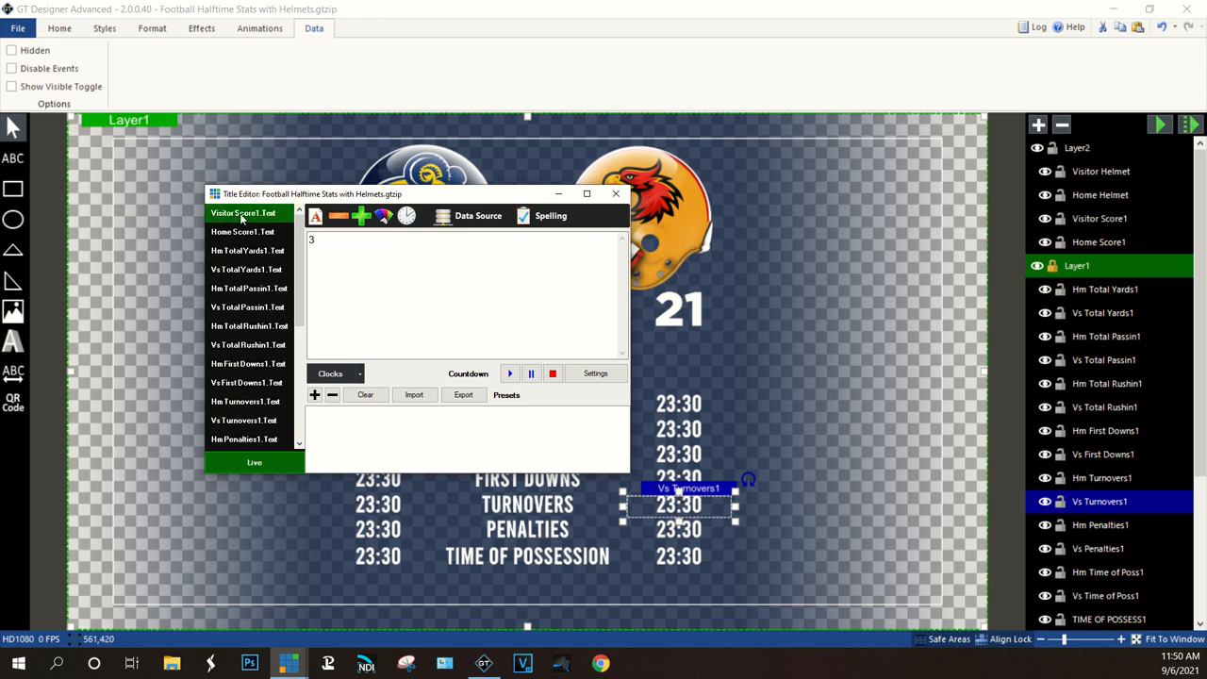
{"action": "left_click", "coordinate": [482, 222]}
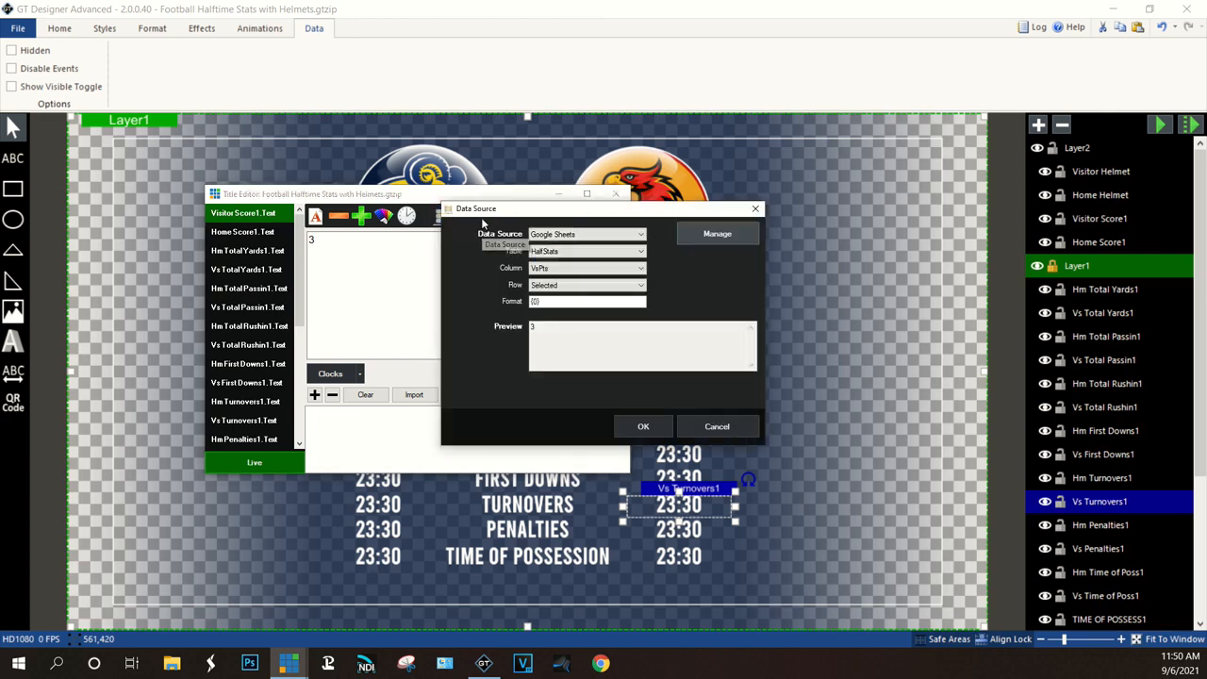
{"action": "left_click", "coordinate": [641, 234]}
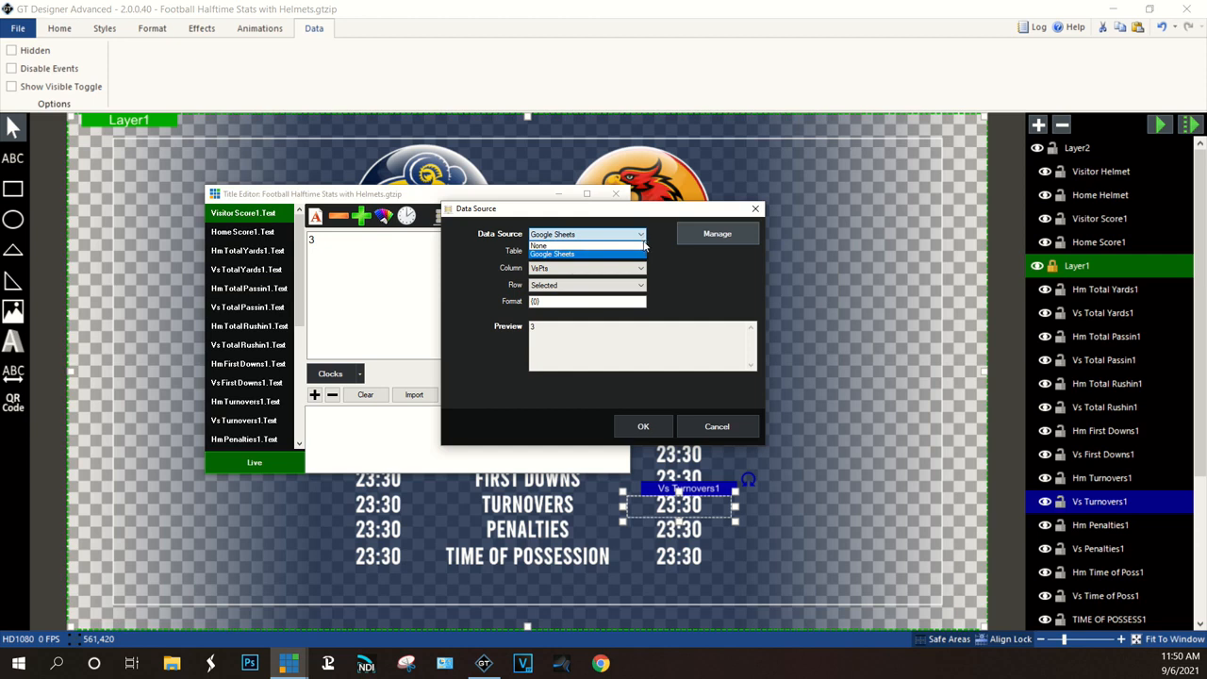
{"action": "left_click", "coordinate": [640, 245]}
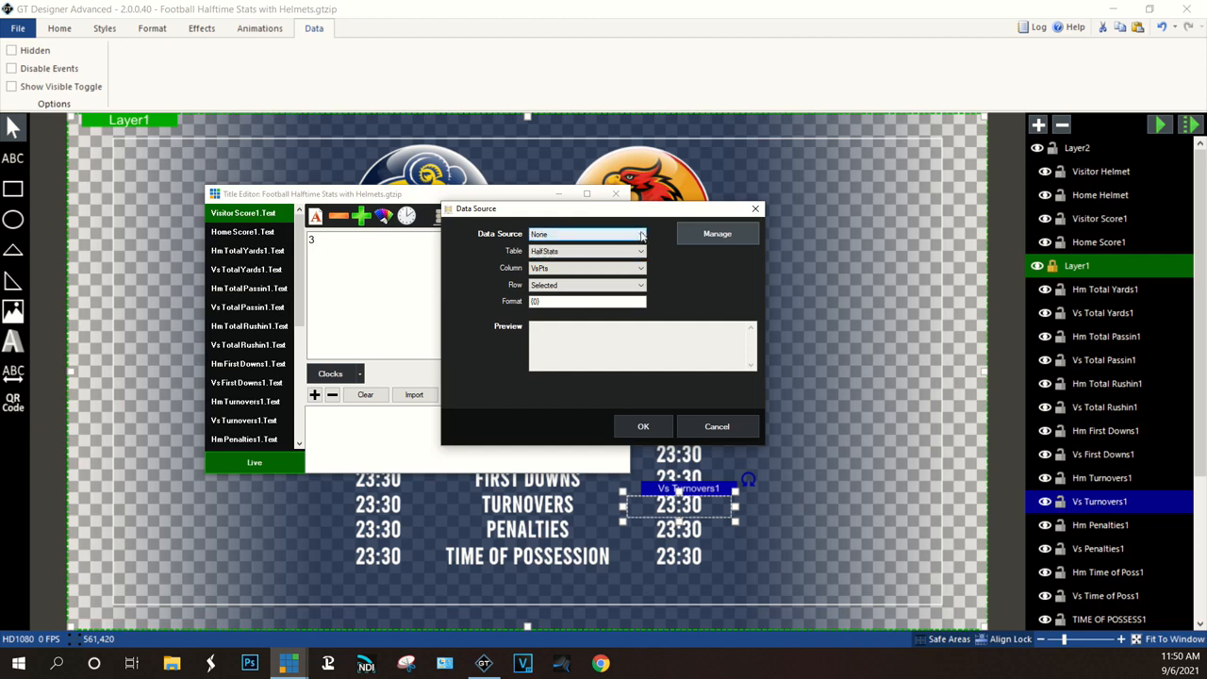
{"action": "left_click", "coordinate": [641, 235]}
{"action": "left_click", "coordinate": [631, 254]}
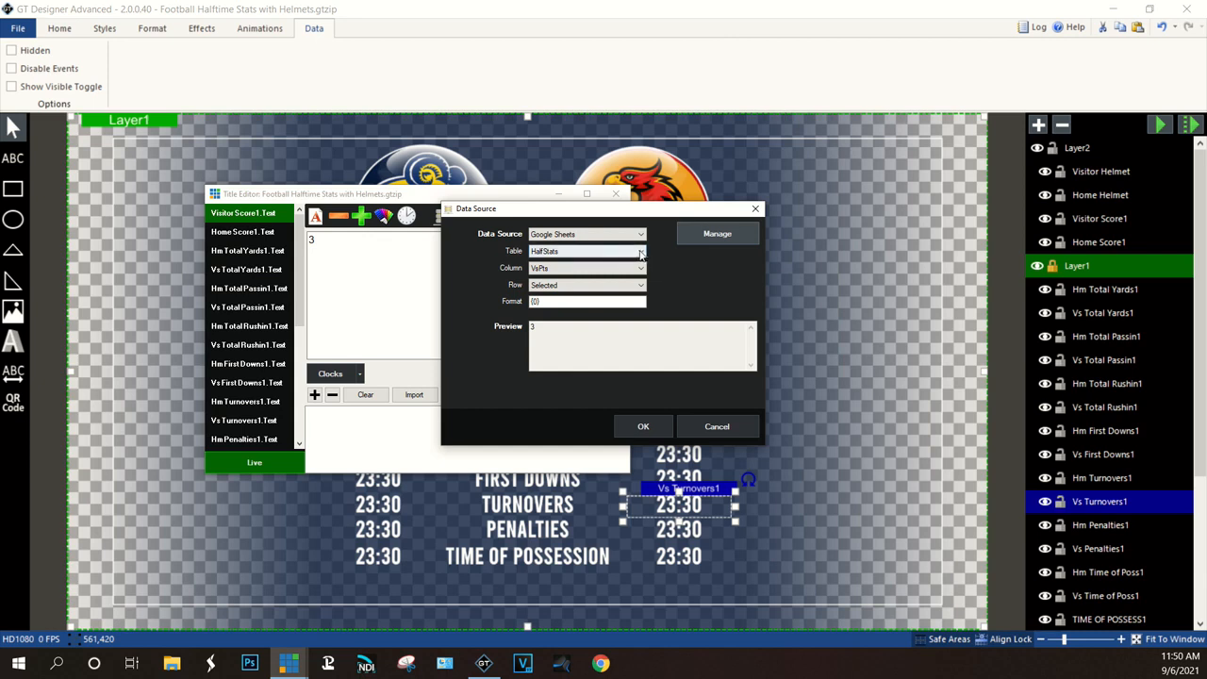
{"action": "left_click", "coordinate": [640, 253]}
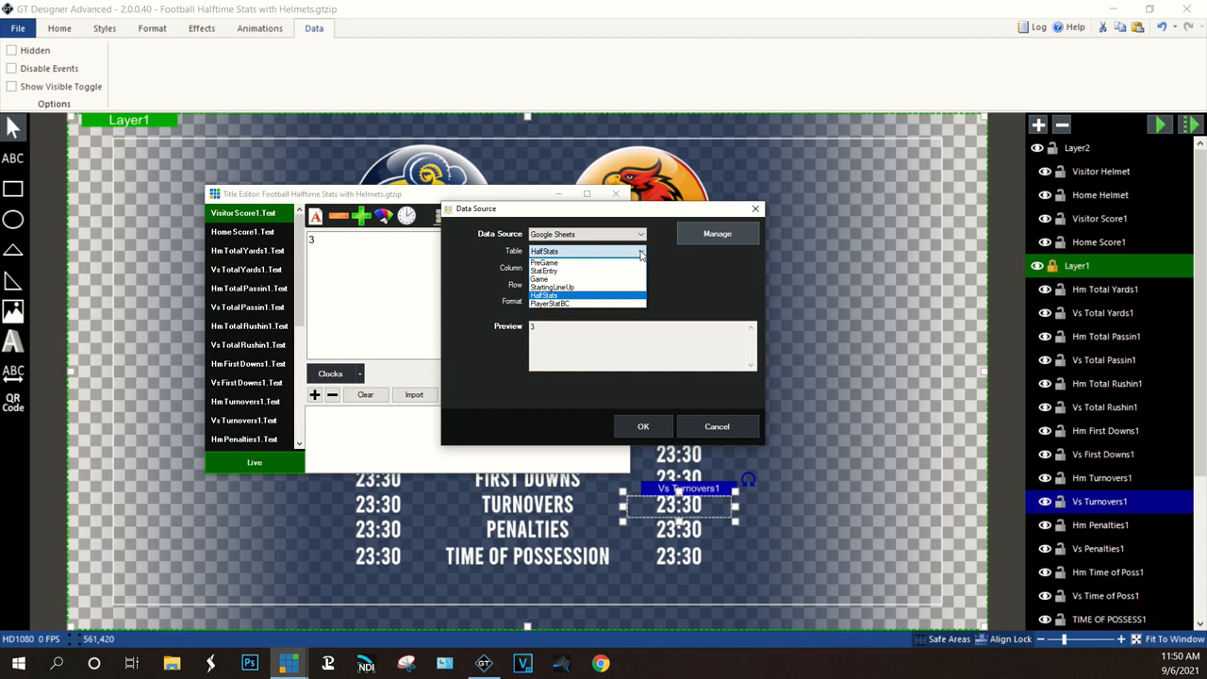
{"action": "left_click", "coordinate": [601, 296]}
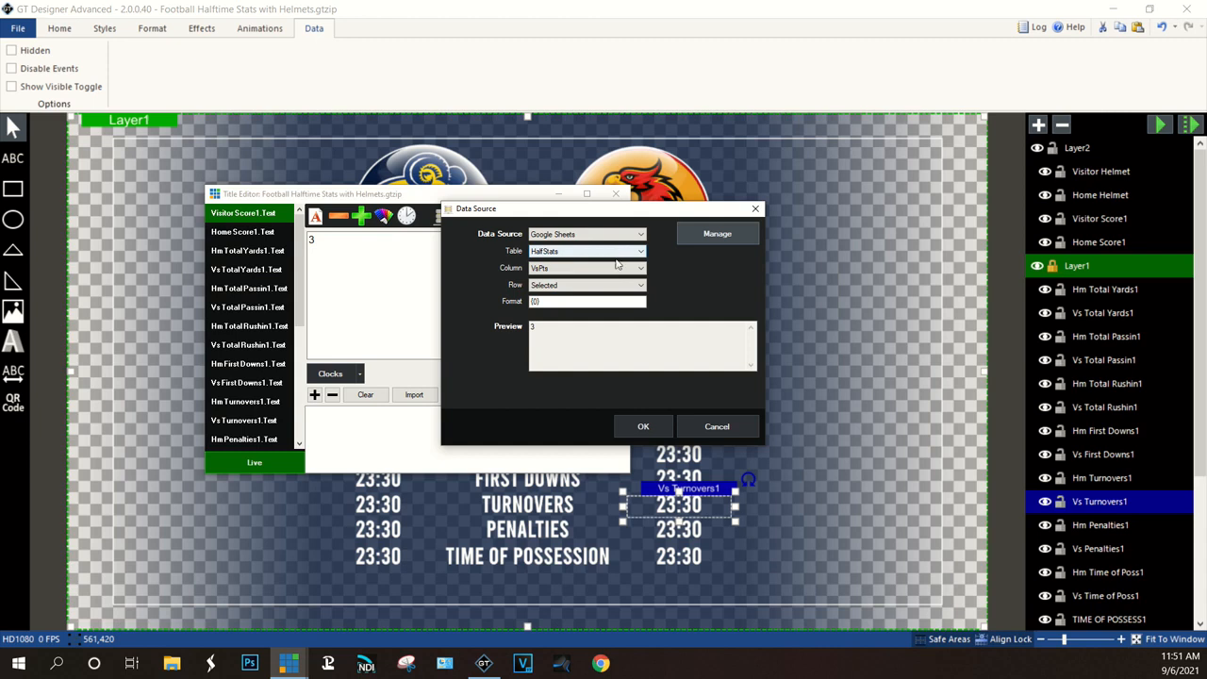
Step: Preview the VsPassing, VsHelmet and VsPts columns as the source for Visitor Score1, and cancel the data source changes
{"action": "left_click", "coordinate": [641, 270]}
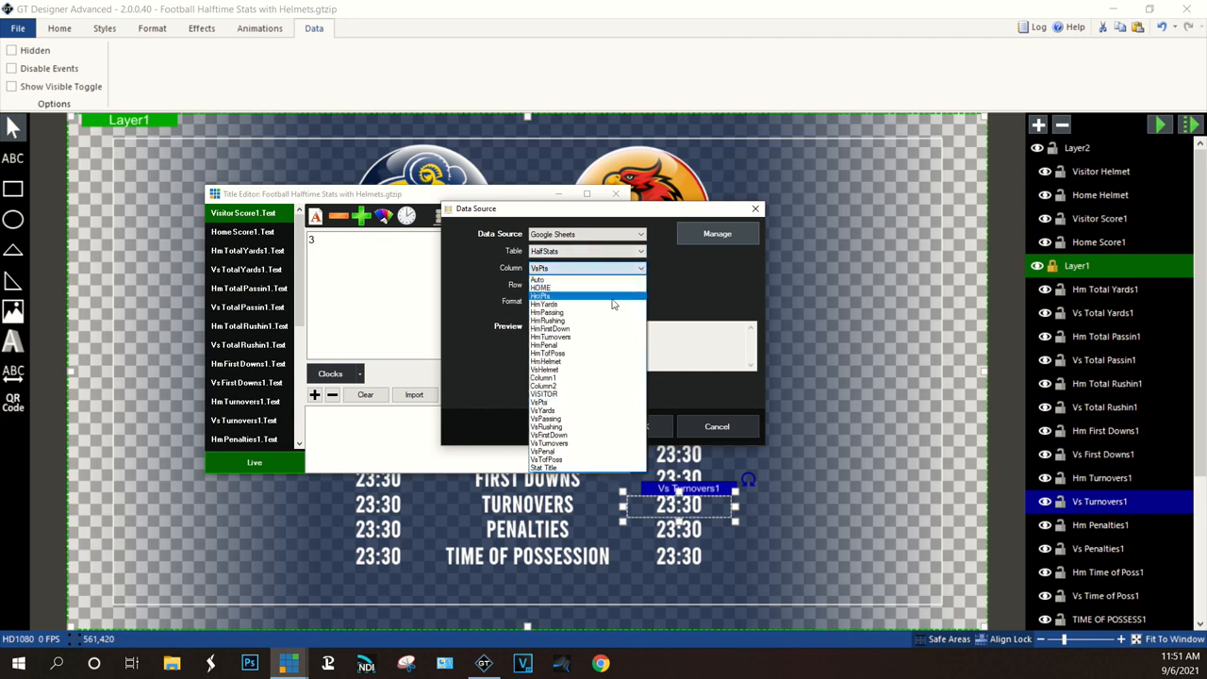
{"action": "left_click", "coordinate": [586, 418]}
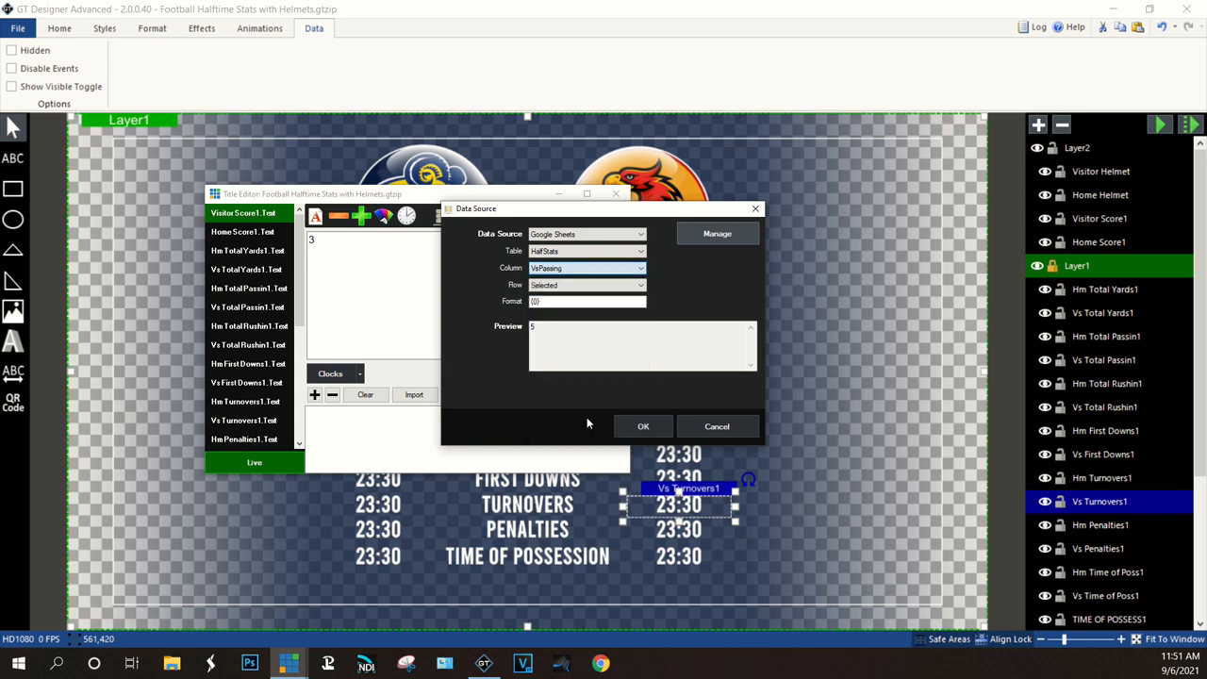
{"action": "left_click", "coordinate": [594, 271]}
{"action": "left_click", "coordinate": [594, 270]}
{"action": "left_click", "coordinate": [596, 272]}
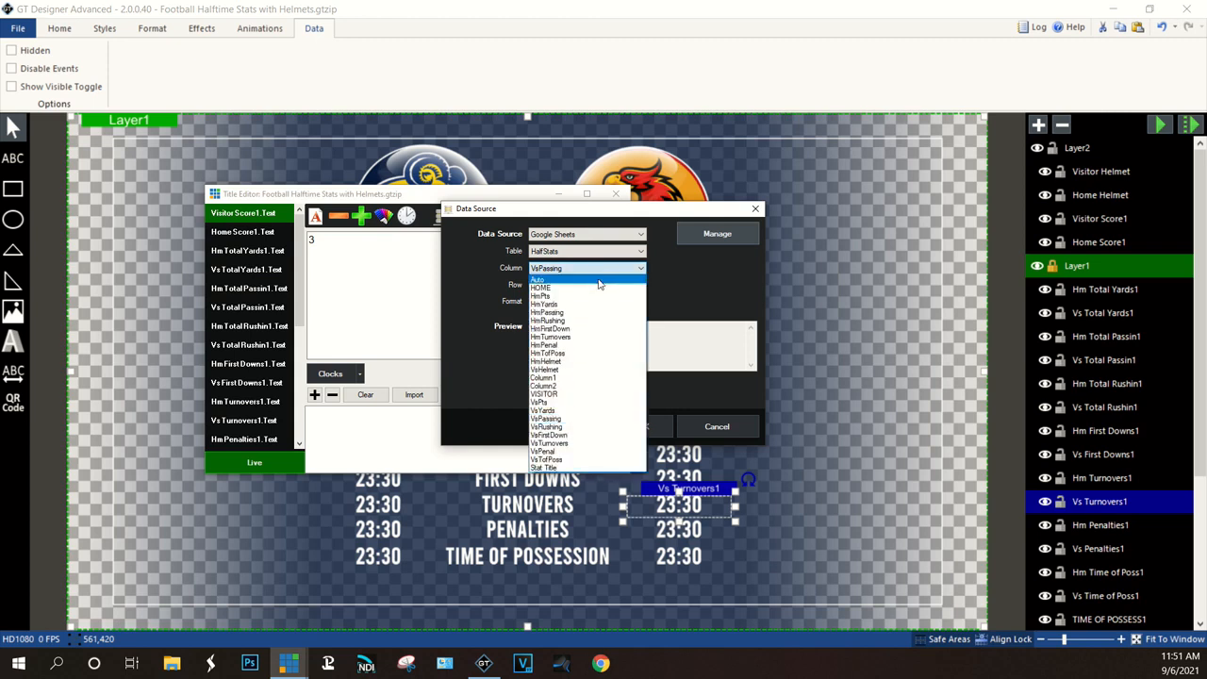
{"action": "left_click", "coordinate": [562, 371]}
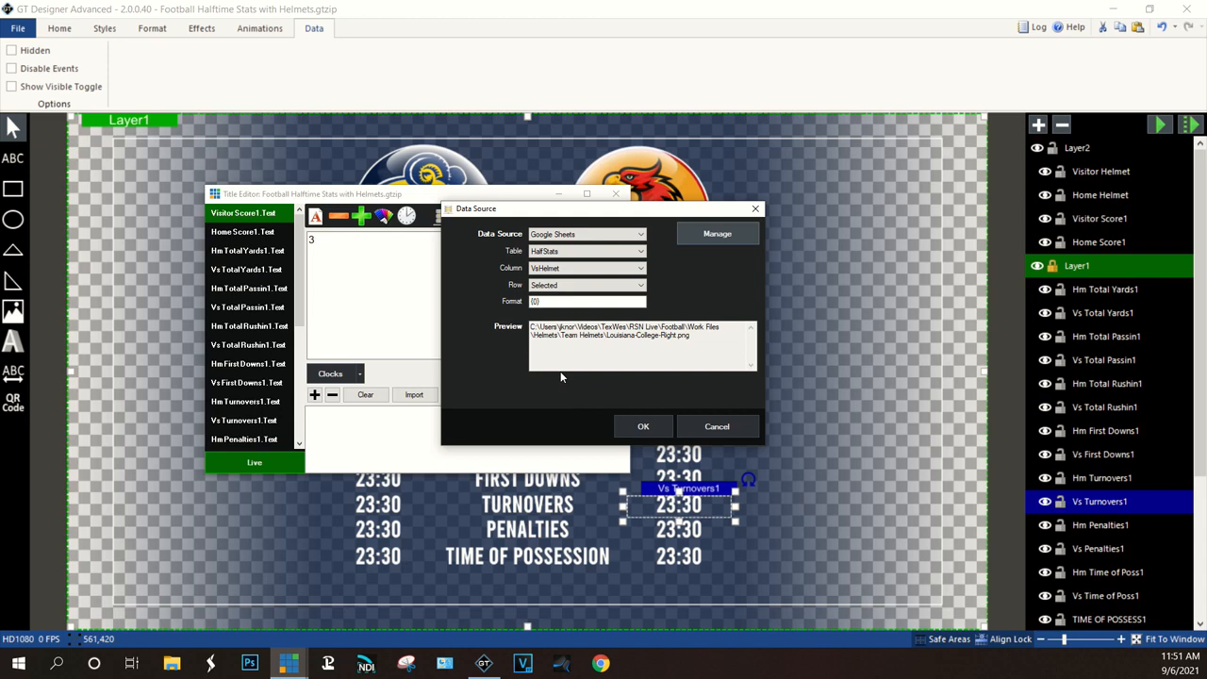
{"action": "left_click", "coordinate": [590, 272]}
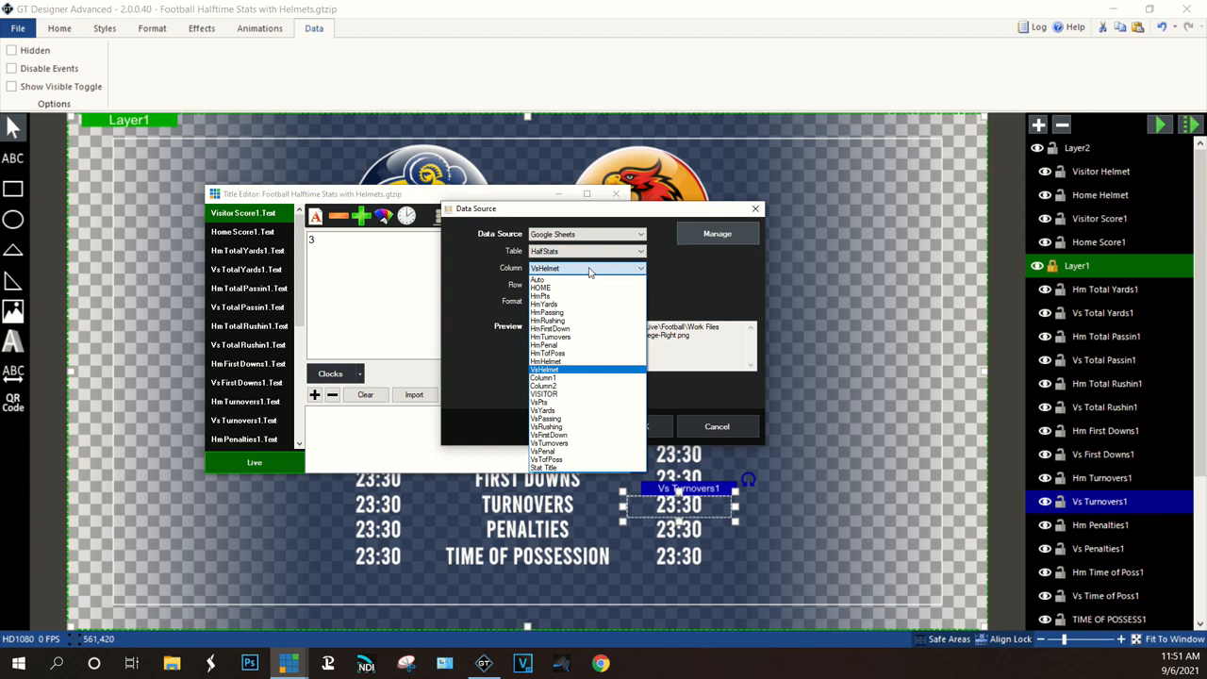
{"action": "left_click", "coordinate": [576, 402]}
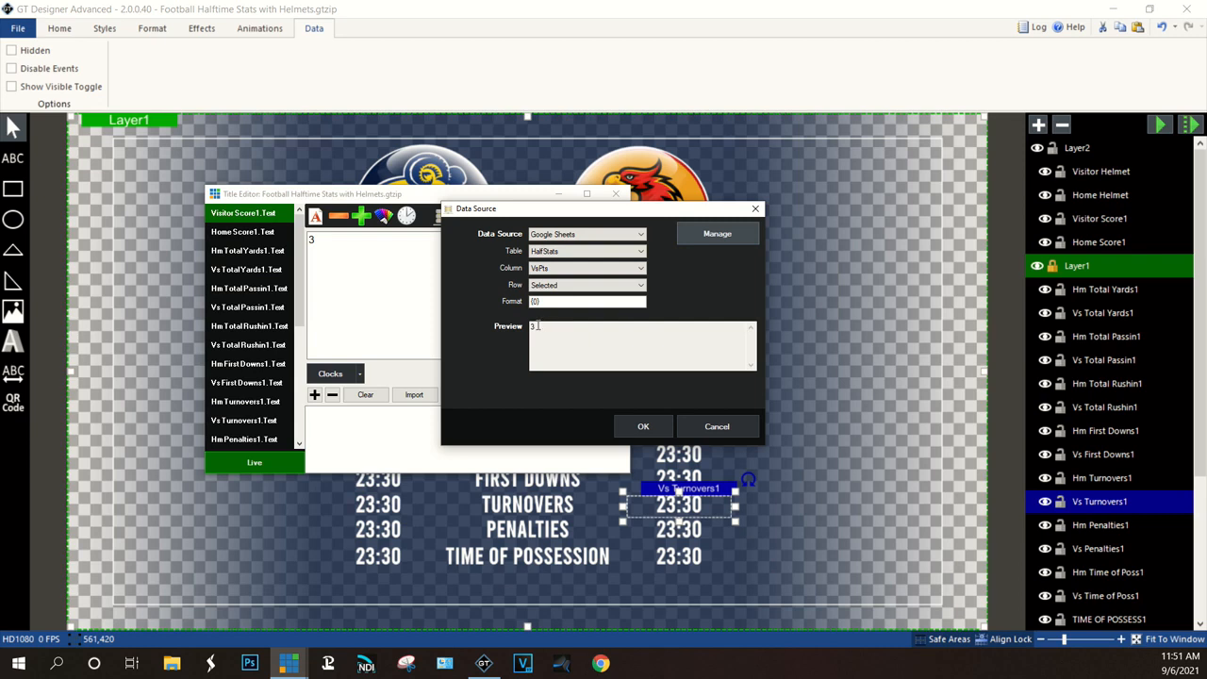
{"action": "left_click", "coordinate": [708, 426]}
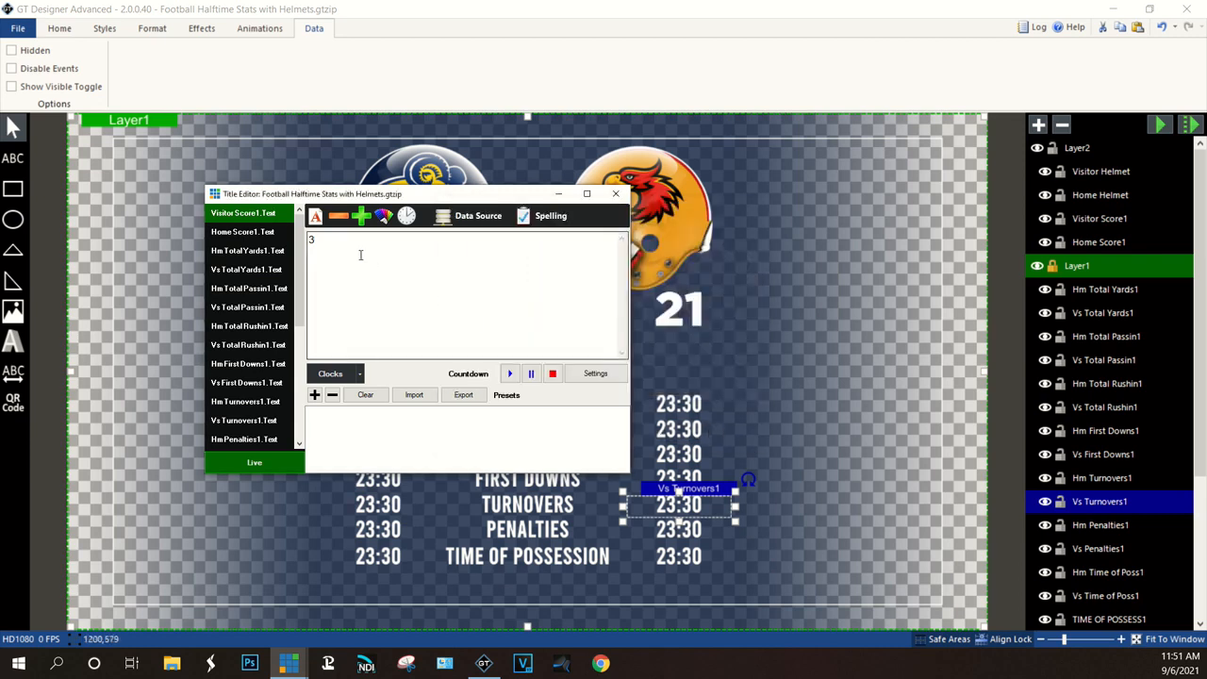
Step: Check the HmPts column link in Home Score1's Google Sheets data source settings, and leave them without applying changes
{"action": "left_click", "coordinate": [267, 236]}
{"action": "left_click", "coordinate": [472, 216]}
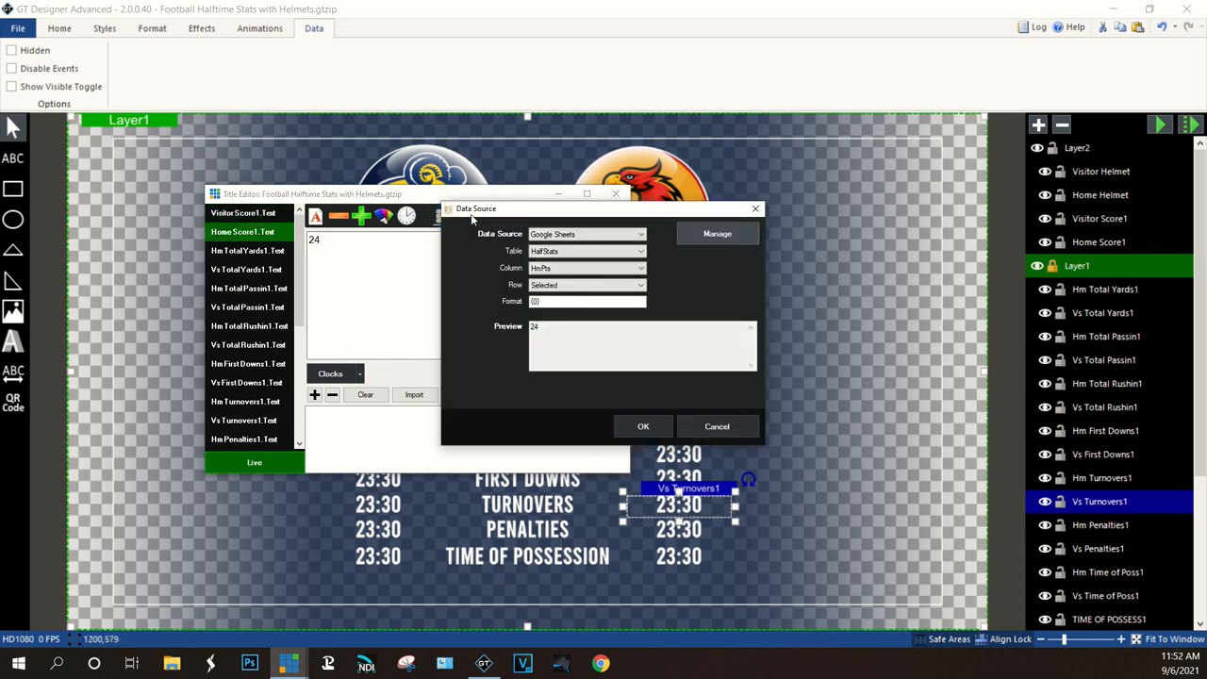
{"action": "left_click", "coordinate": [601, 268]}
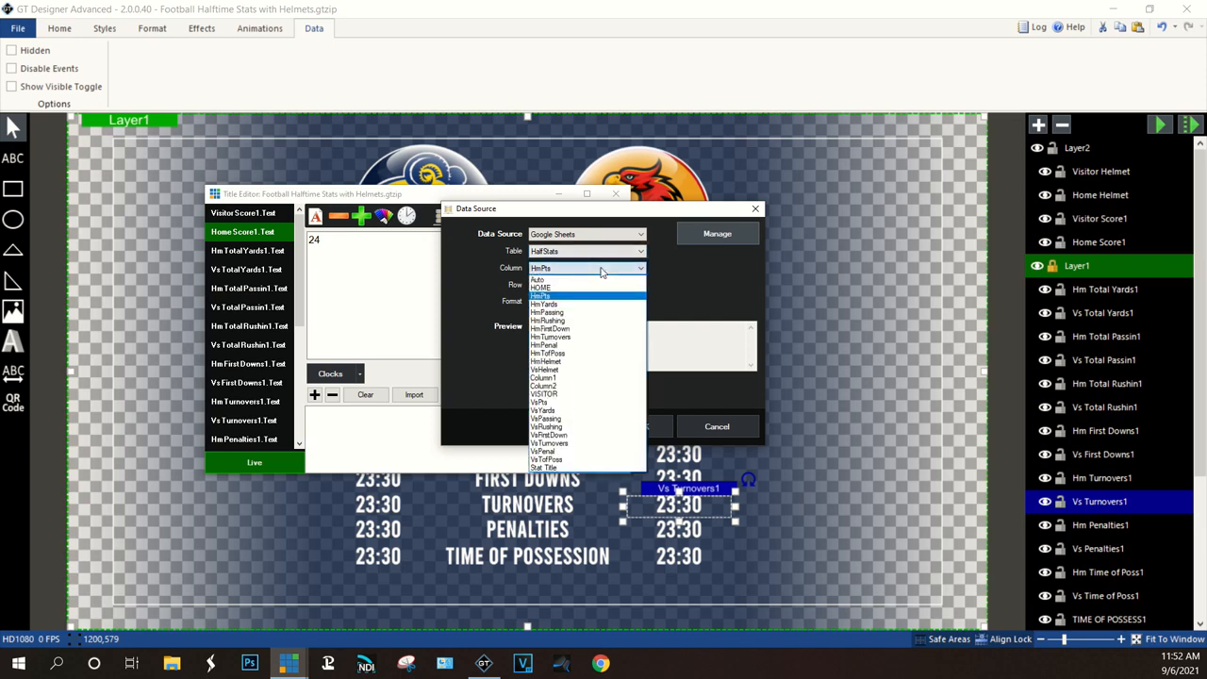
{"action": "left_click", "coordinate": [594, 295]}
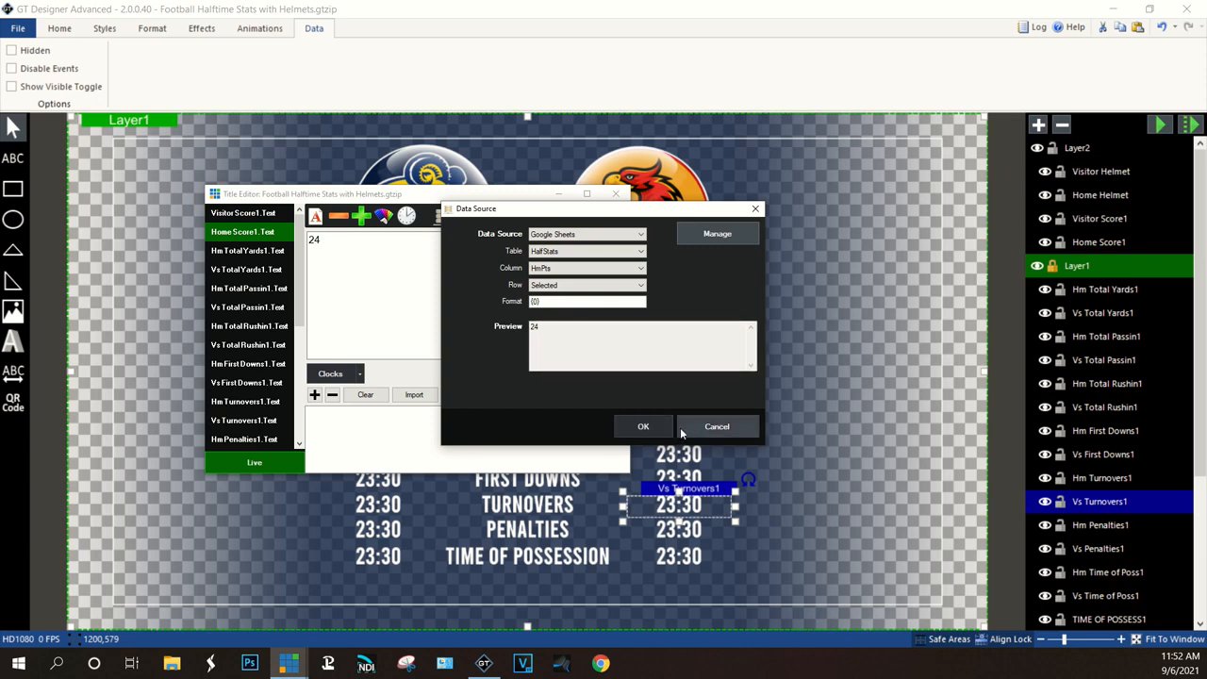
{"action": "left_click", "coordinate": [717, 427]}
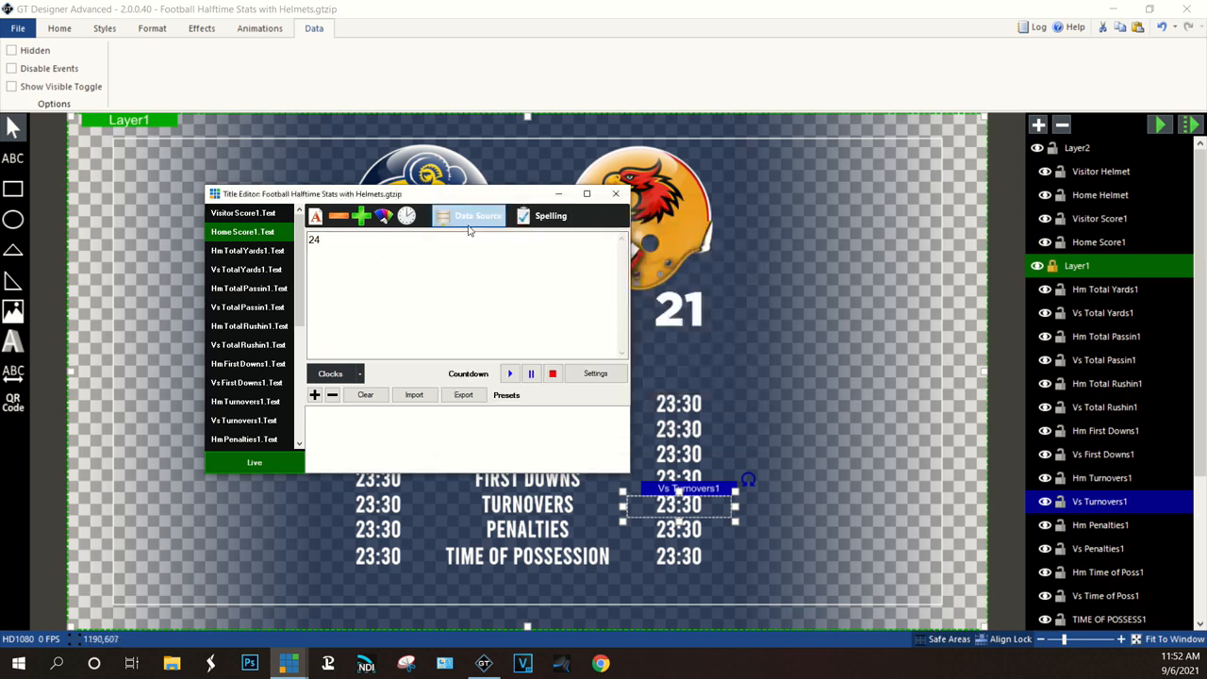
Step: Link the Visitor Helmet image to the HmHelmet column of the HalfStats table in its data source settings
{"action": "scroll", "coordinate": [268, 326], "scroll_direction": "down", "scroll_amount": 4}
{"action": "scroll", "coordinate": [268, 326], "scroll_direction": "down", "scroll_amount": 3}
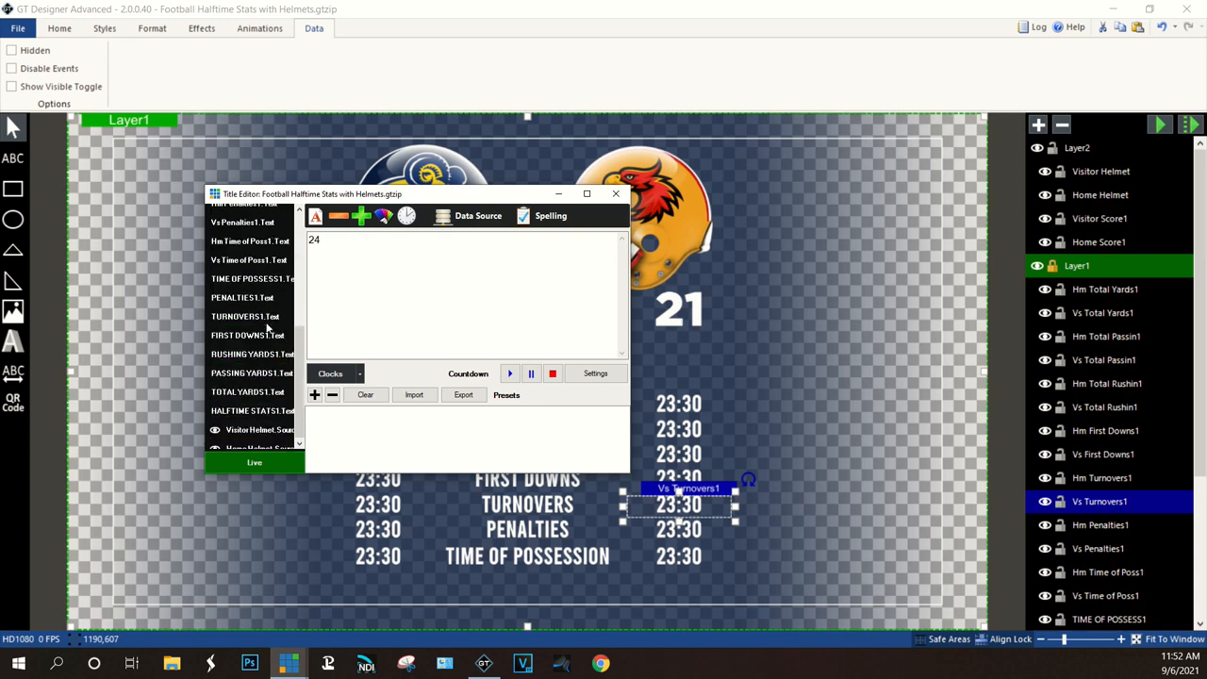
{"action": "left_click", "coordinate": [269, 420]}
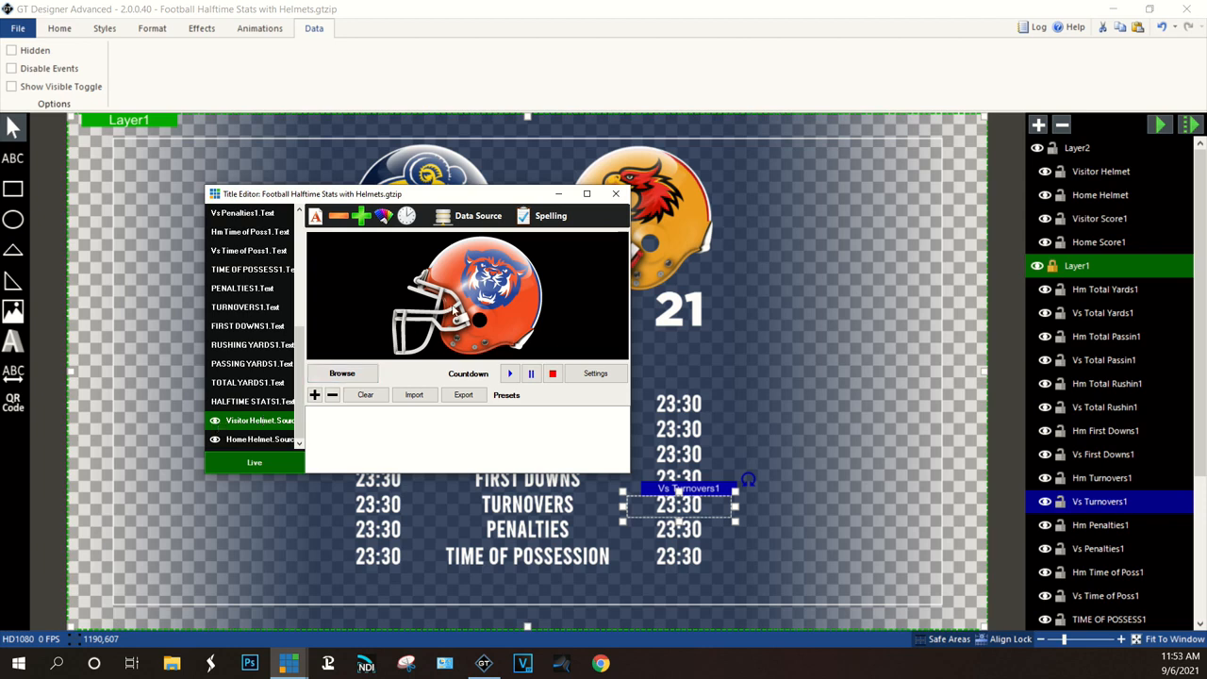
{"action": "left_click", "coordinate": [474, 216]}
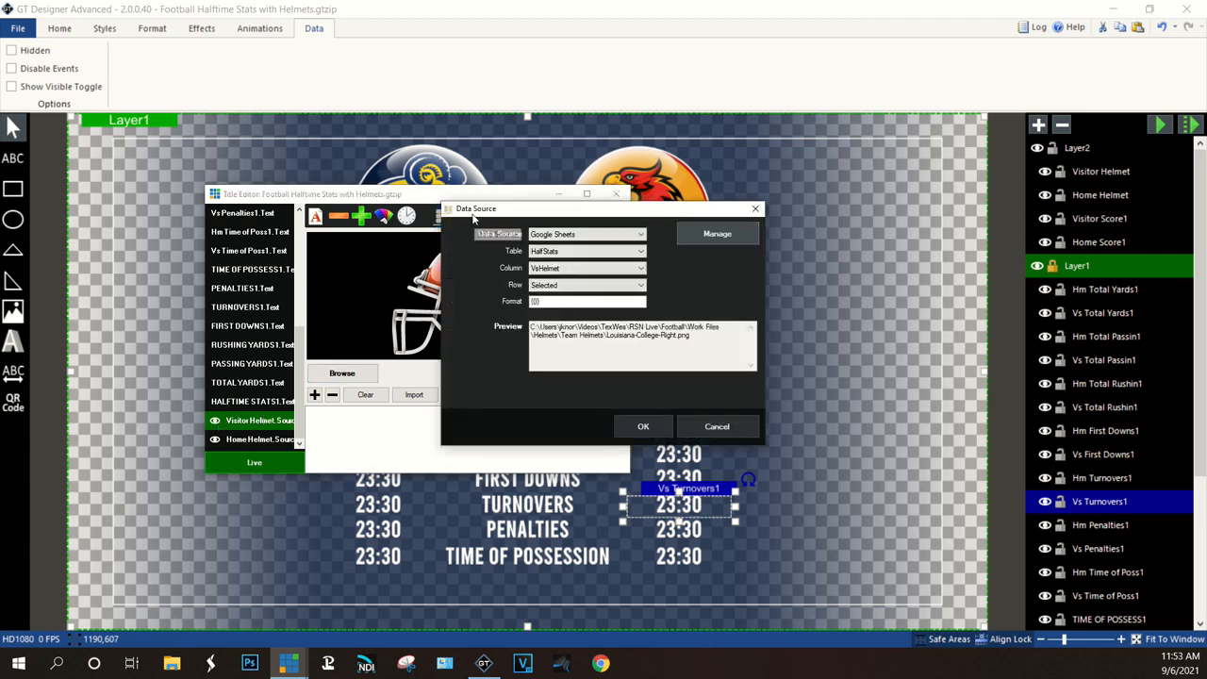
{"action": "left_click", "coordinate": [589, 252]}
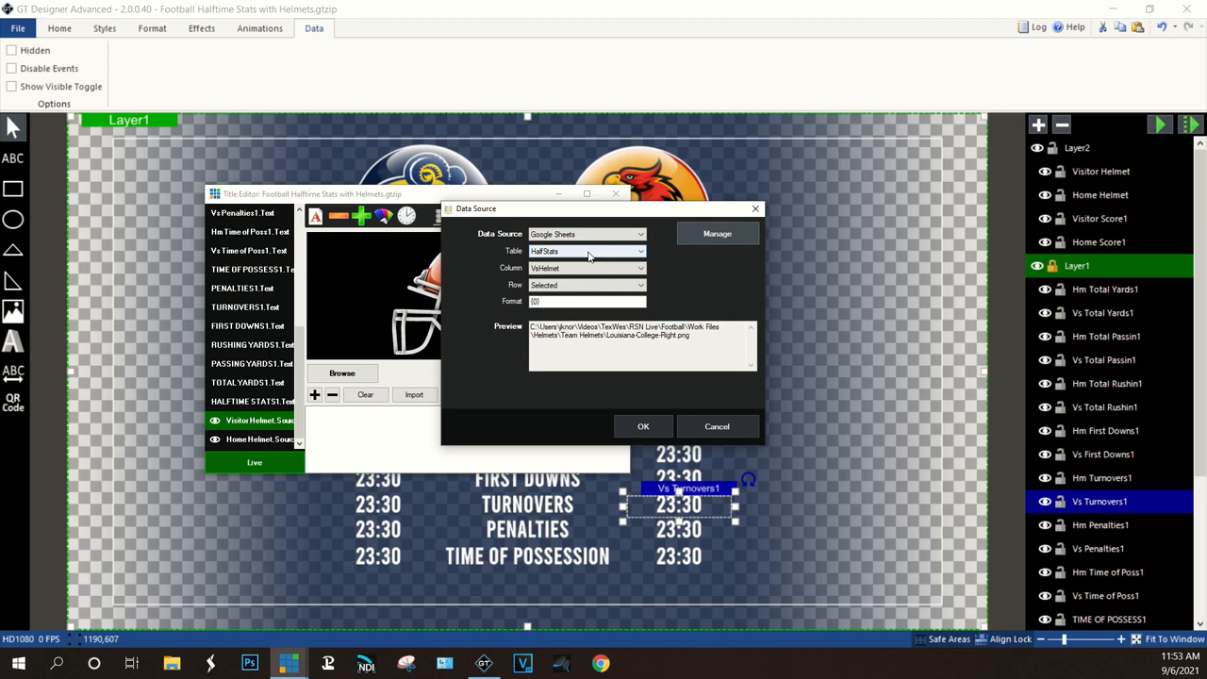
{"action": "left_click", "coordinate": [590, 269]}
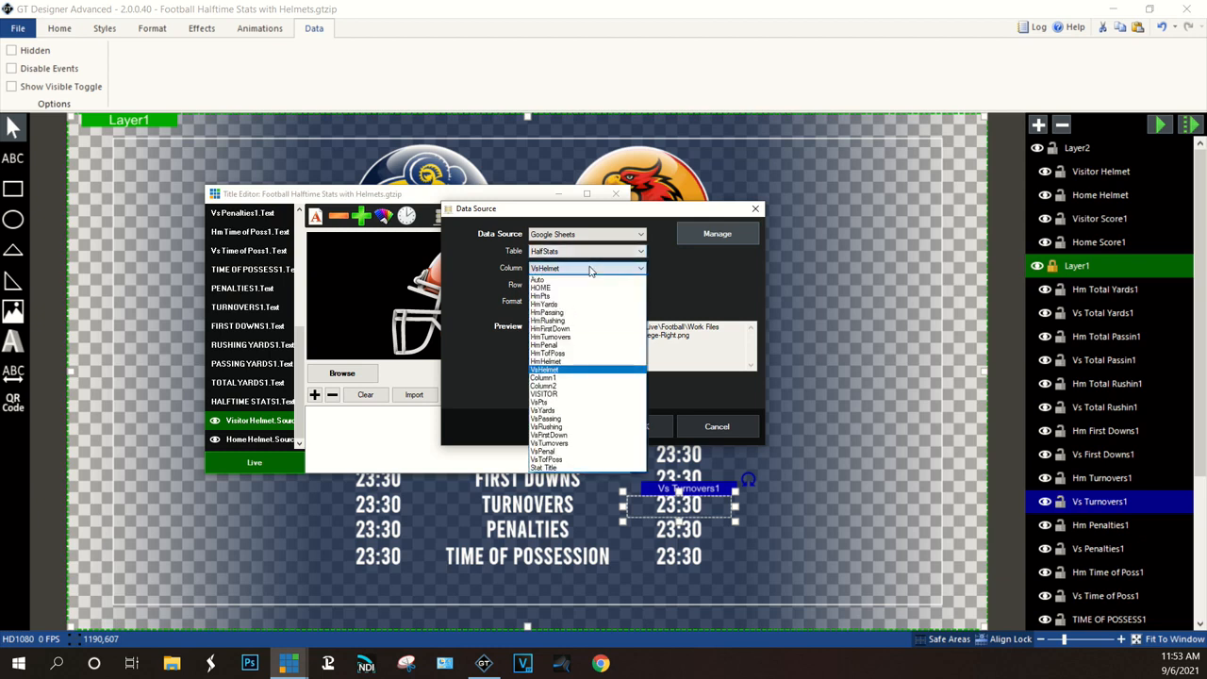
{"action": "left_click", "coordinate": [594, 363]}
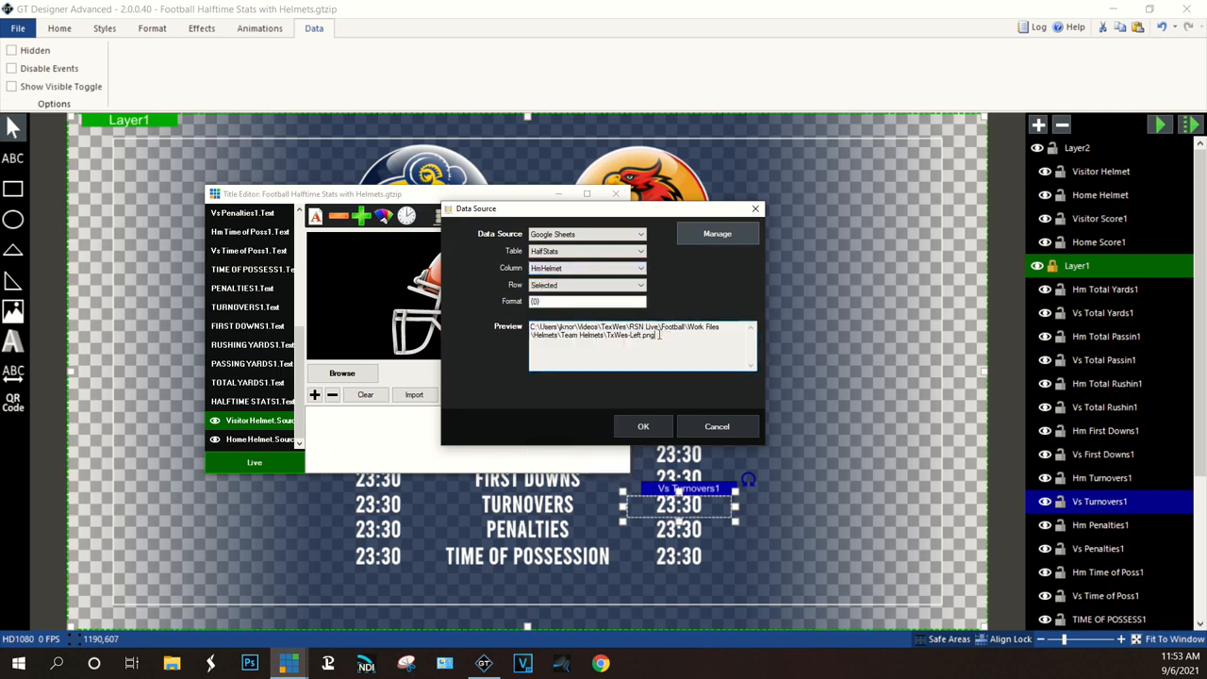
{"action": "left_click", "coordinate": [643, 426]}
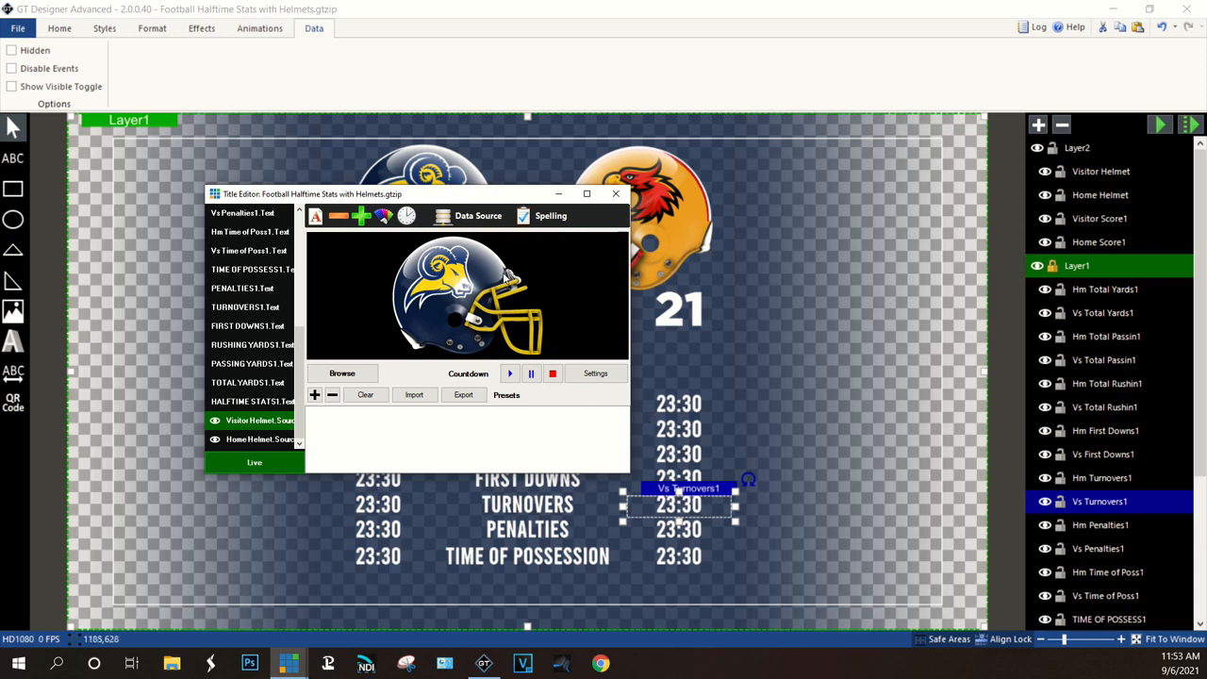
Step: Set the Visitor Helmet image's data source column to VsHelmet and close the title editor
{"action": "left_click", "coordinate": [478, 219]}
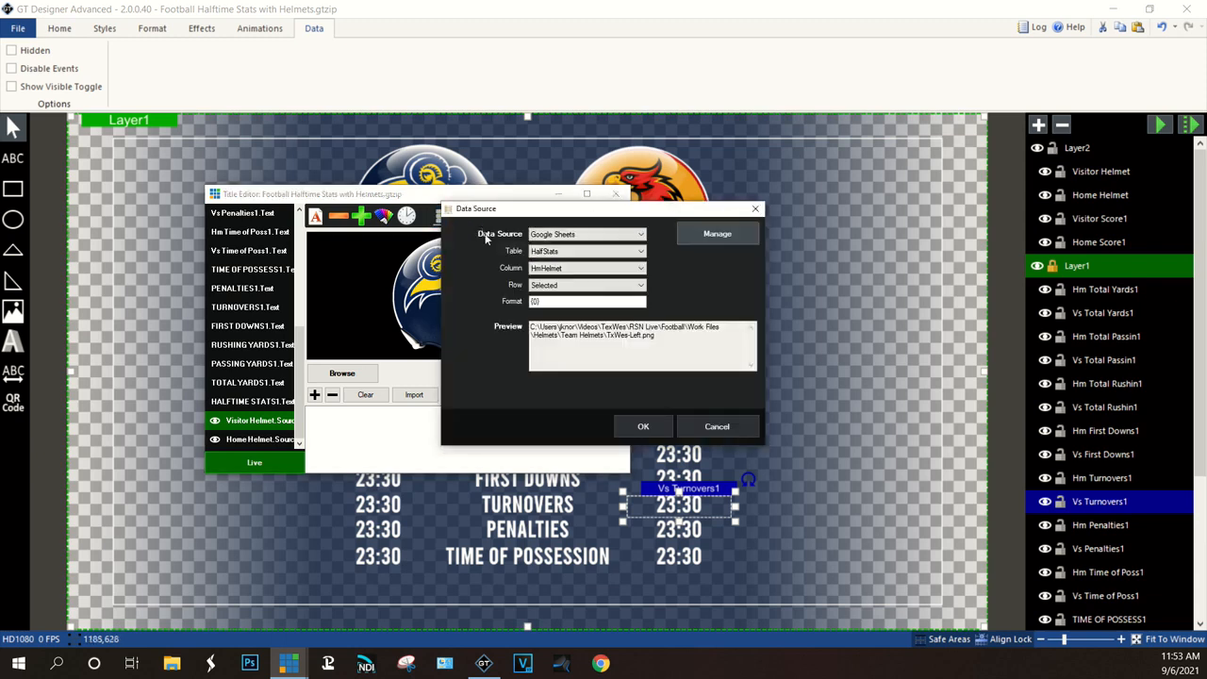
{"action": "left_click", "coordinate": [584, 268]}
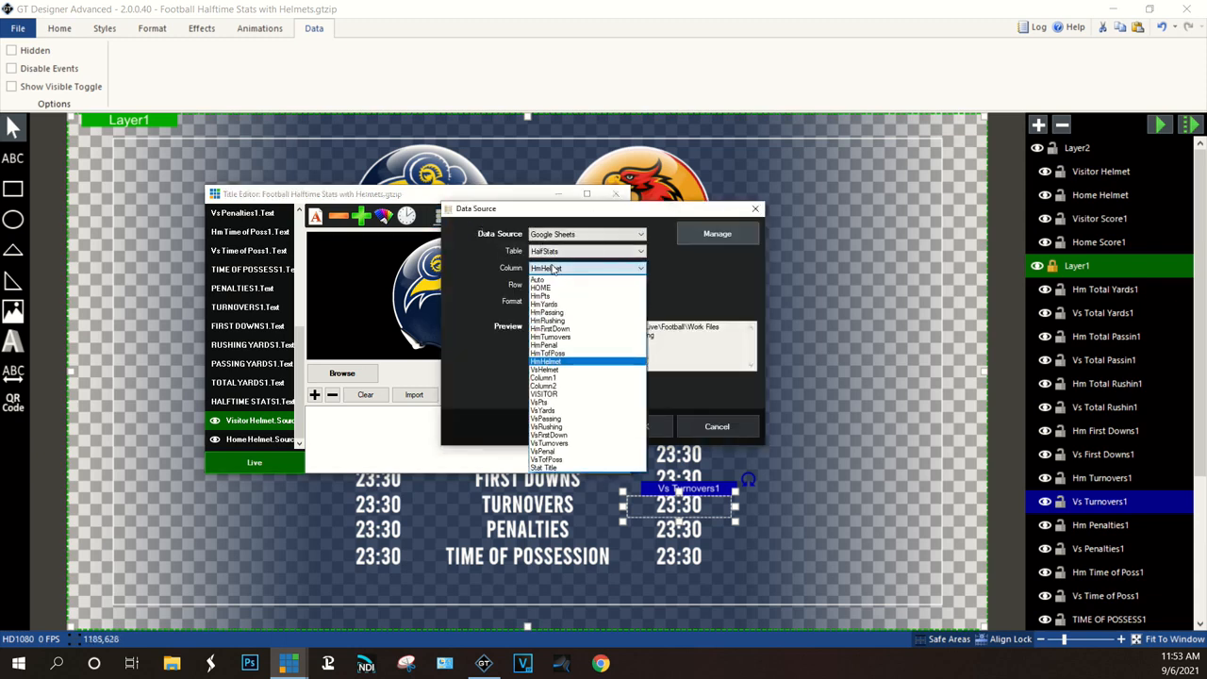
{"action": "left_click", "coordinate": [573, 371]}
{"action": "left_click", "coordinate": [644, 427]}
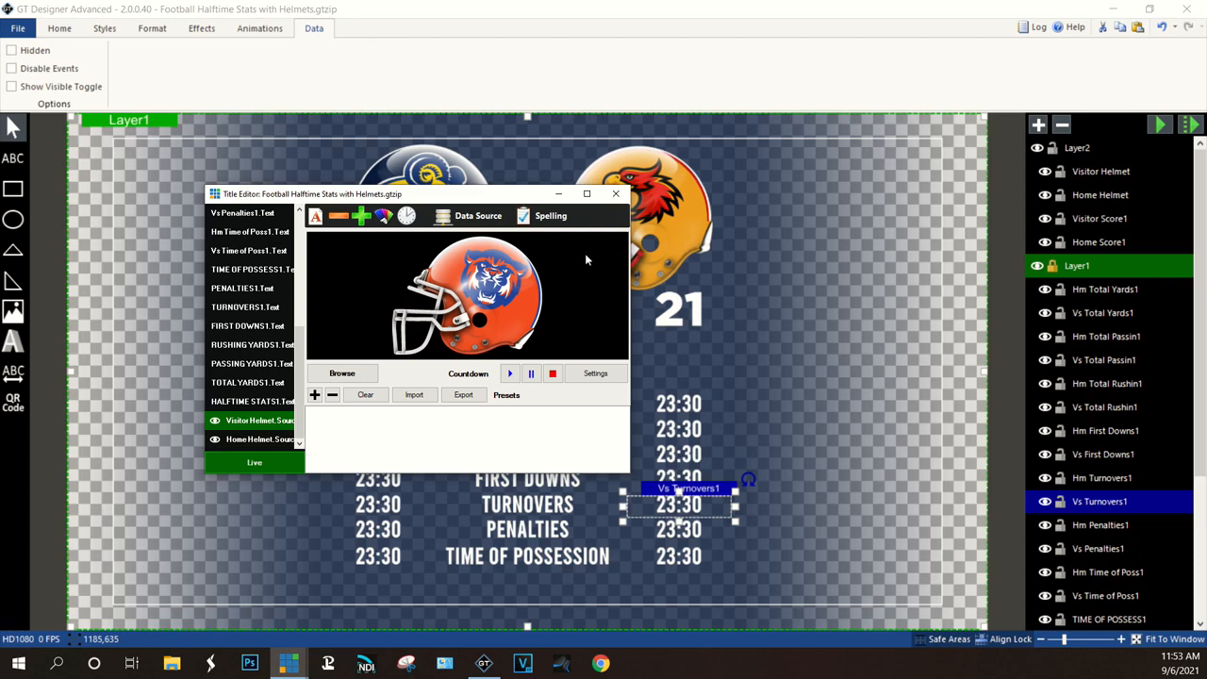
{"action": "left_click", "coordinate": [617, 195]}
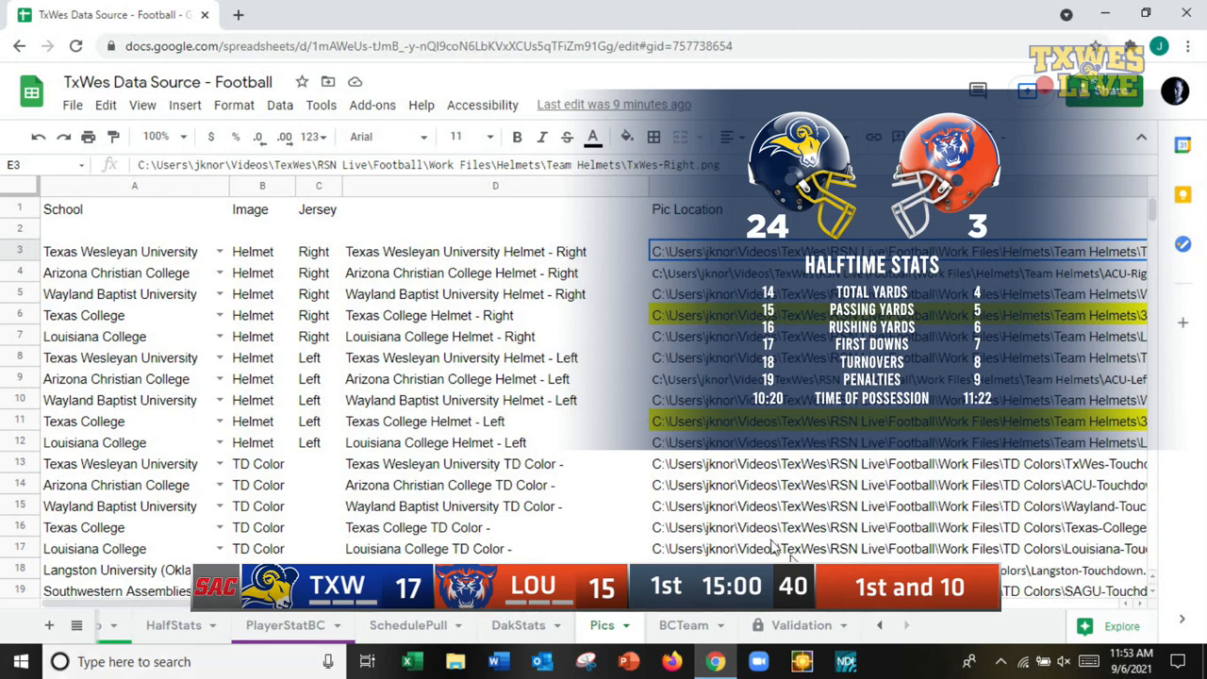
Step: Switch to the TxWes Data Source - Football spreadsheet in Google Sheets and open the PreGame sheet
{"action": "left_click", "coordinate": [878, 624]}
{"action": "left_click", "coordinate": [879, 625]}
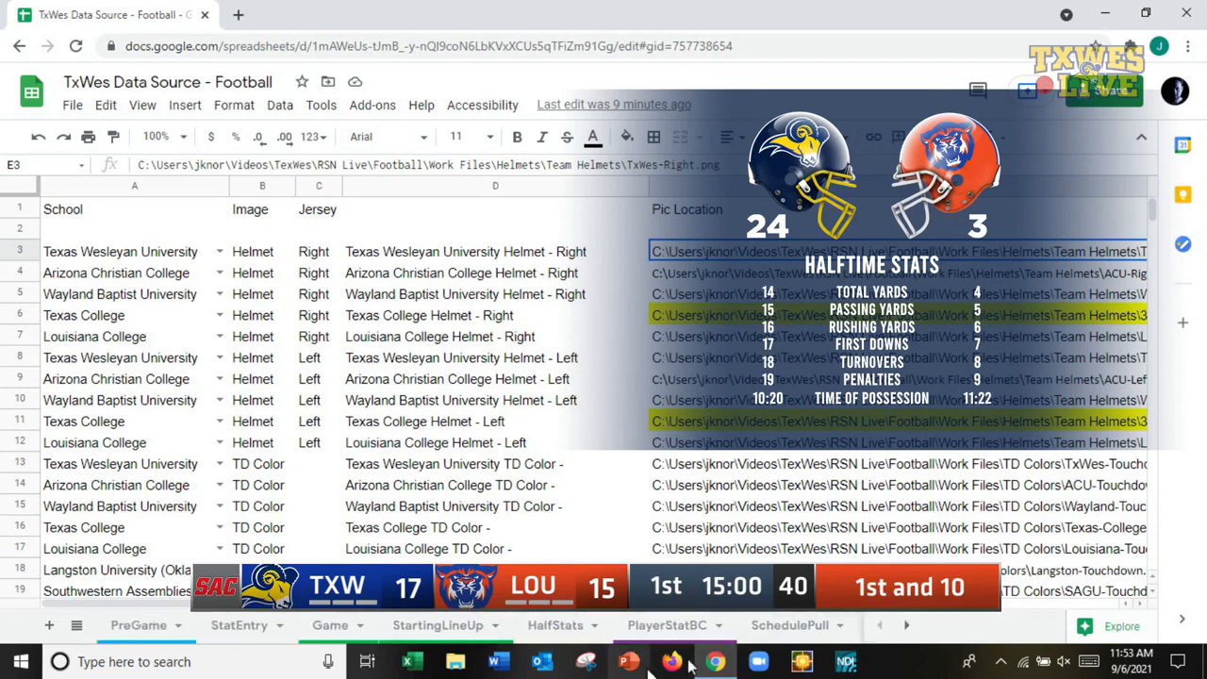
{"action": "left_click", "coordinate": [137, 629]}
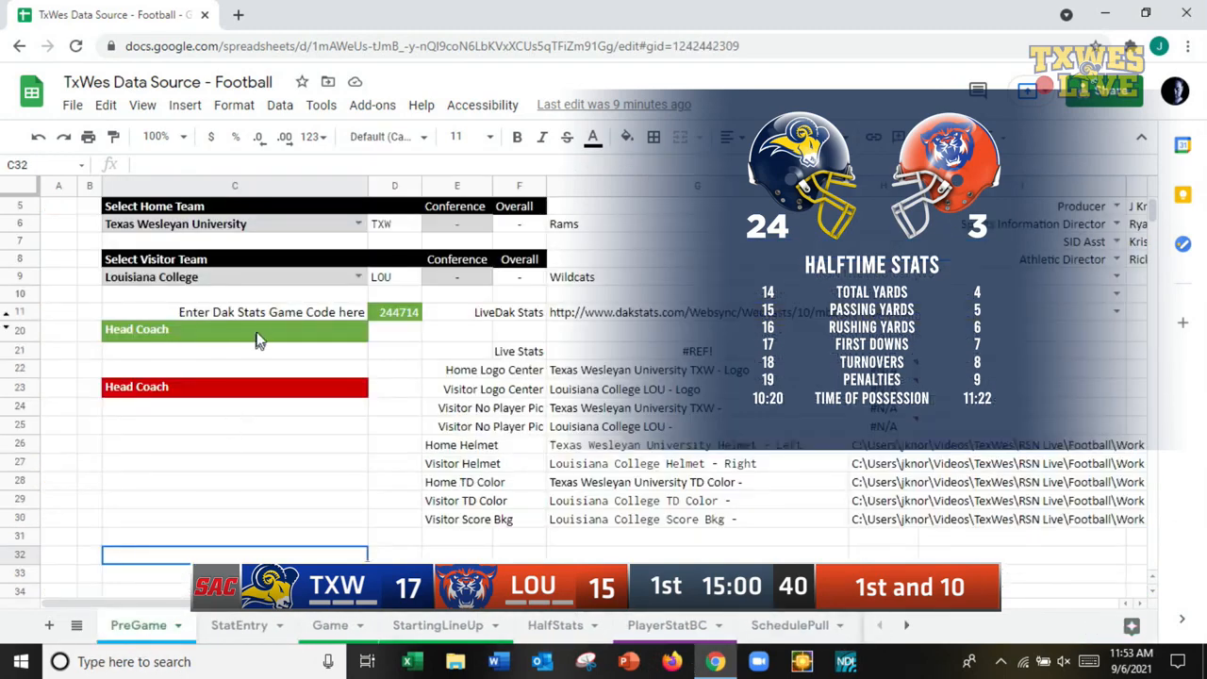
Step: Change the visitor team on PreGame to Arizona Christian College, followed by Wayland Baptist University
{"action": "left_click", "coordinate": [357, 276]}
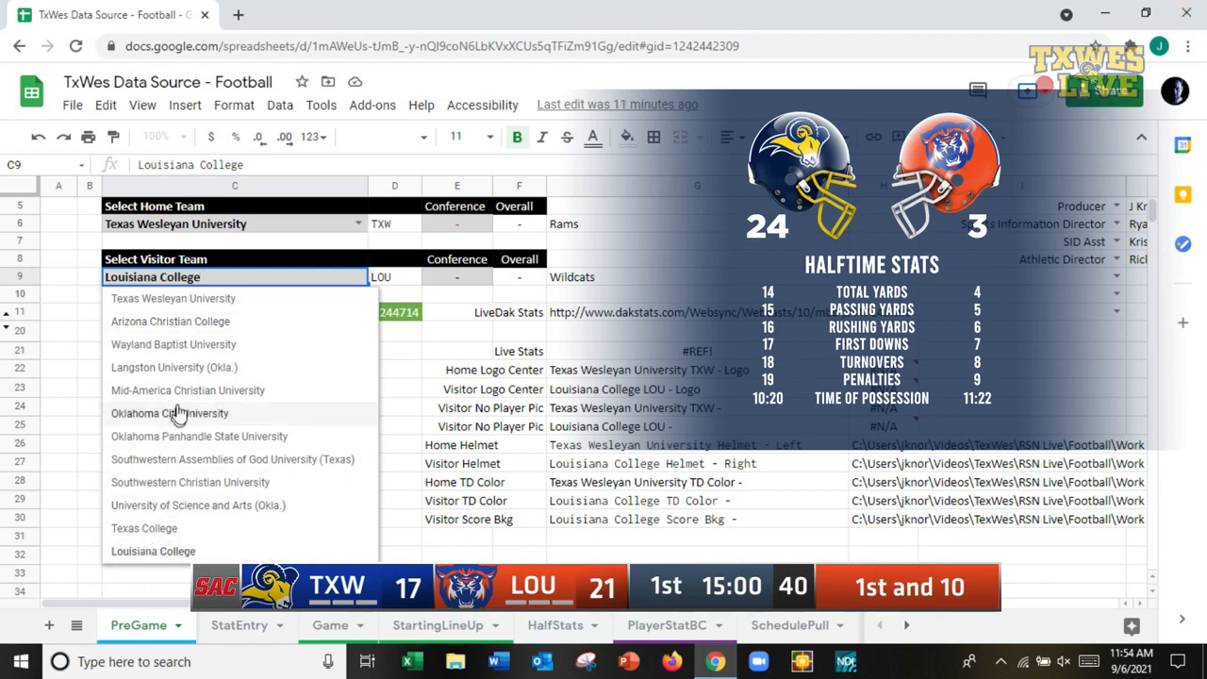
{"action": "left_click", "coordinate": [196, 321]}
{"action": "left_click", "coordinate": [200, 335]}
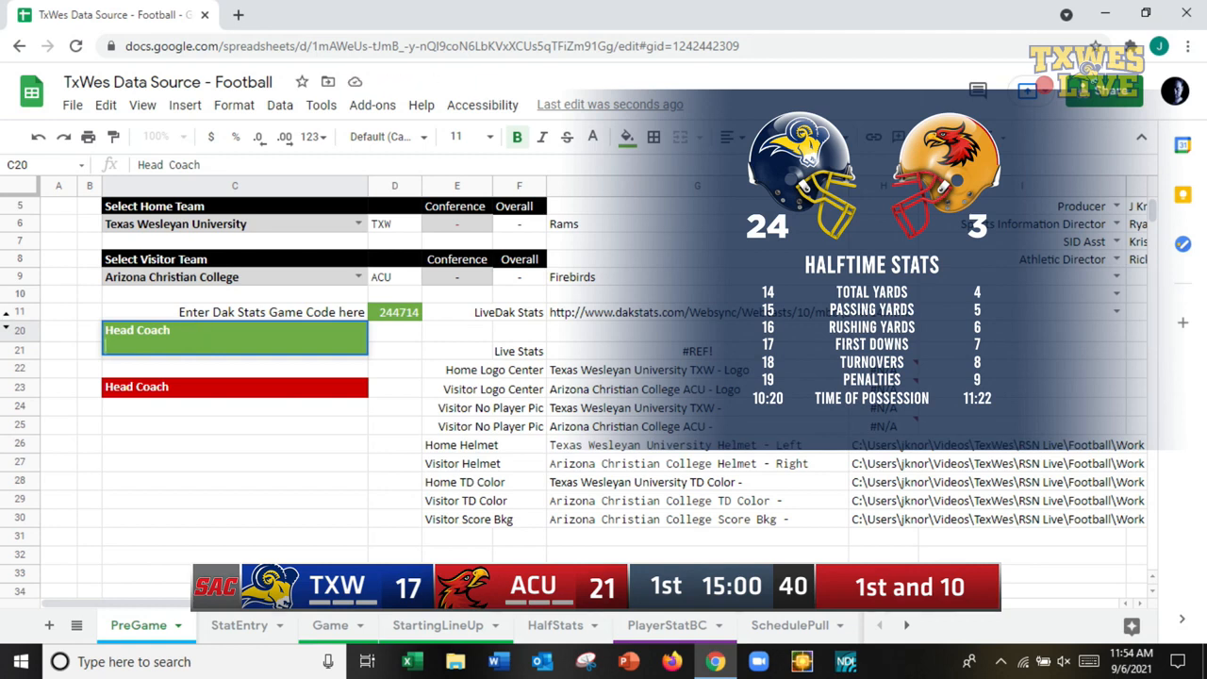
{"action": "left_click", "coordinate": [356, 277]}
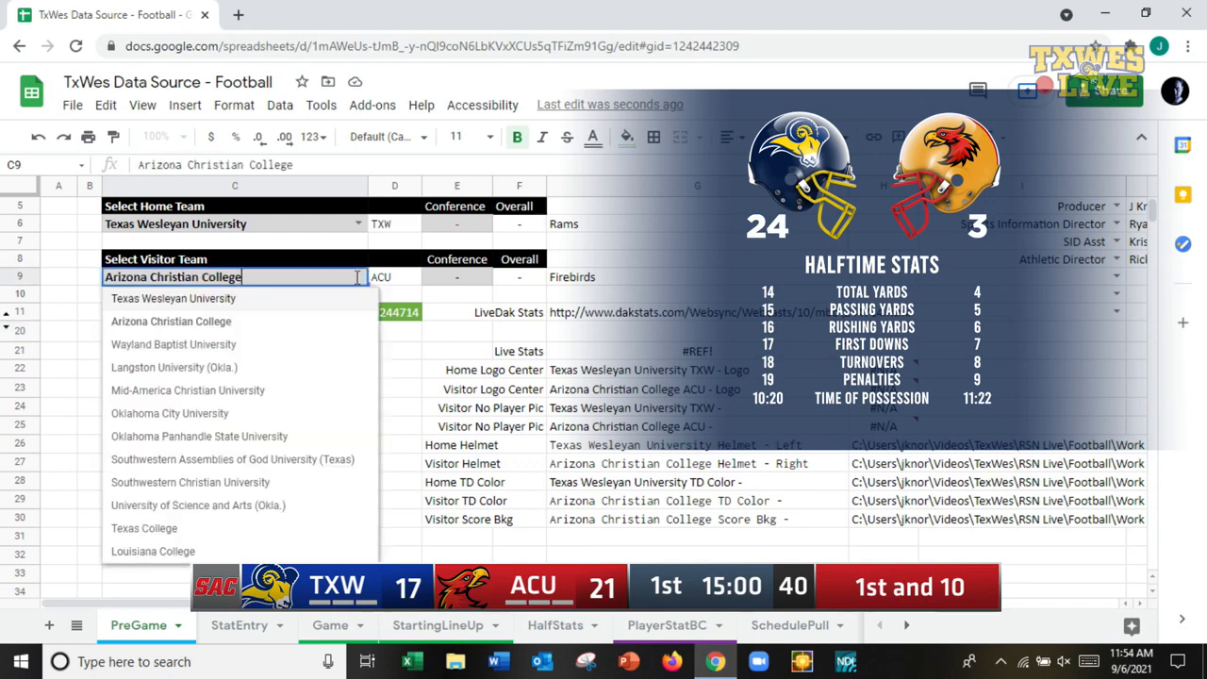
{"action": "left_click", "coordinate": [299, 344]}
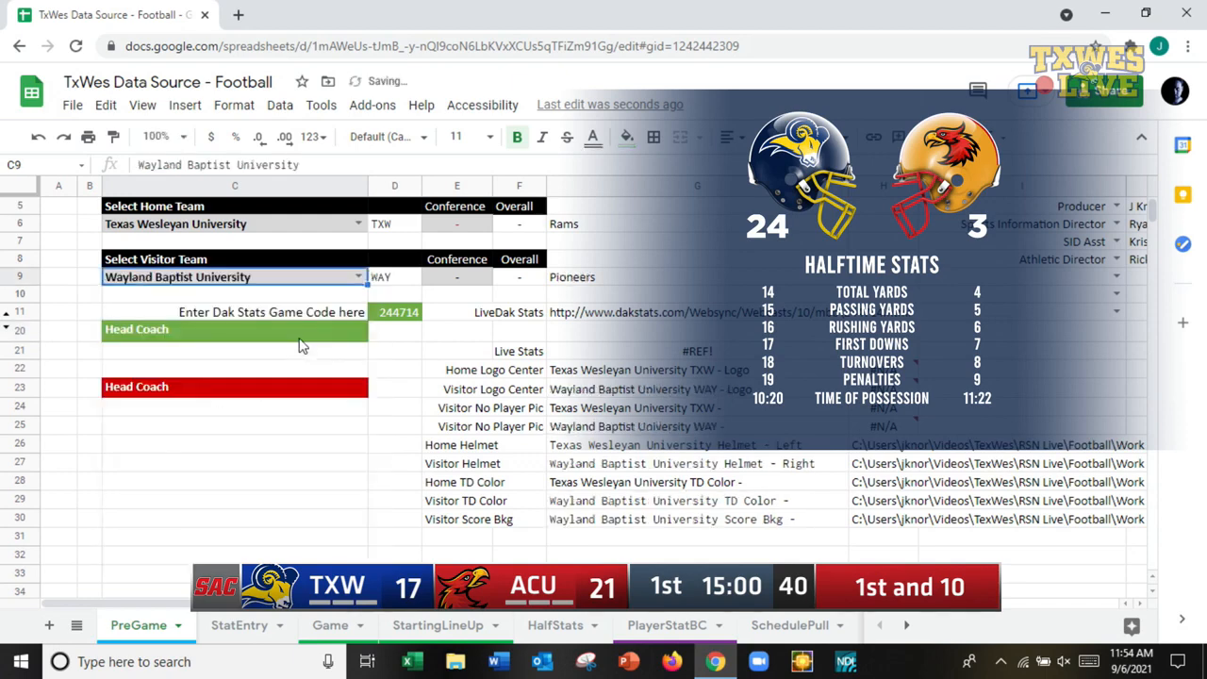